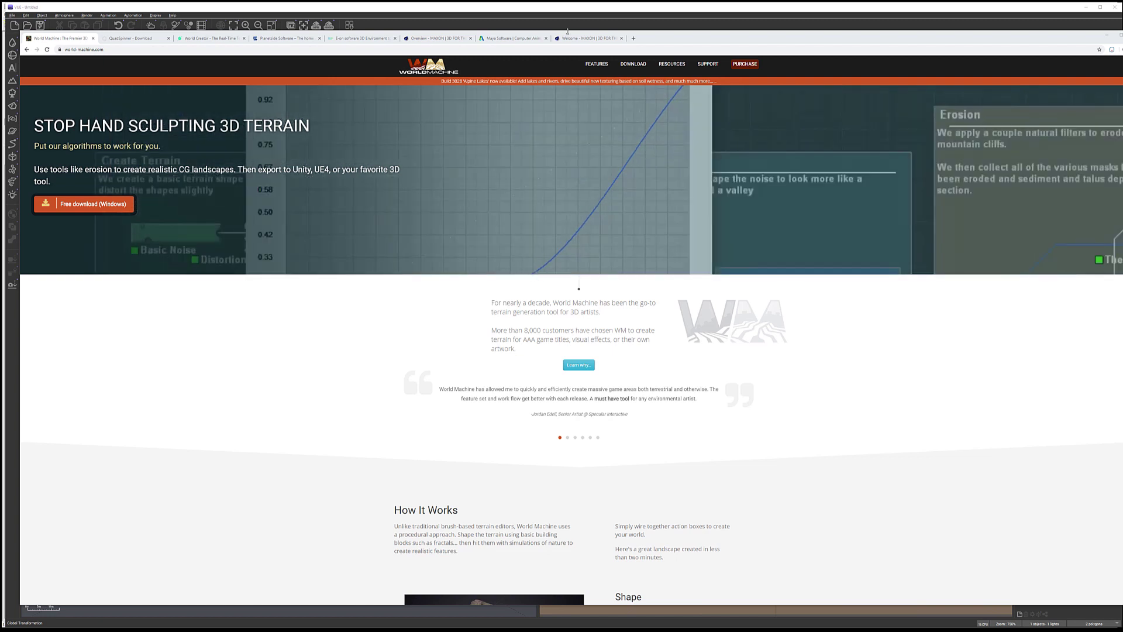
Browse the Cinema 4D overview, Maya and Maxon welcome pages, then move to the e-on software site
click(439, 38)
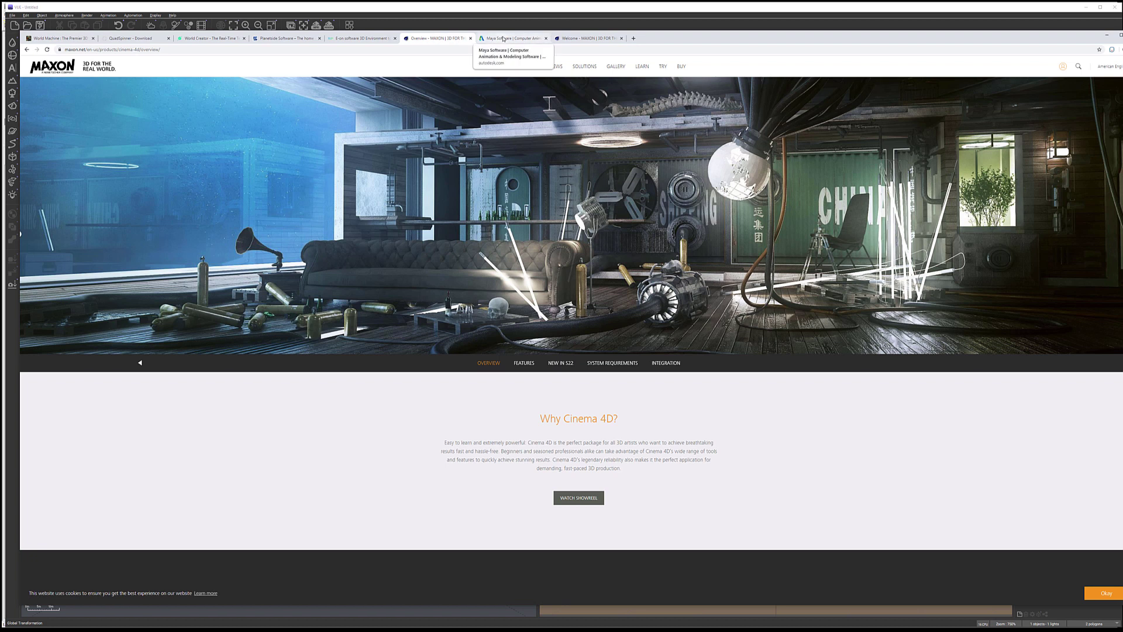
click(503, 38)
click(582, 40)
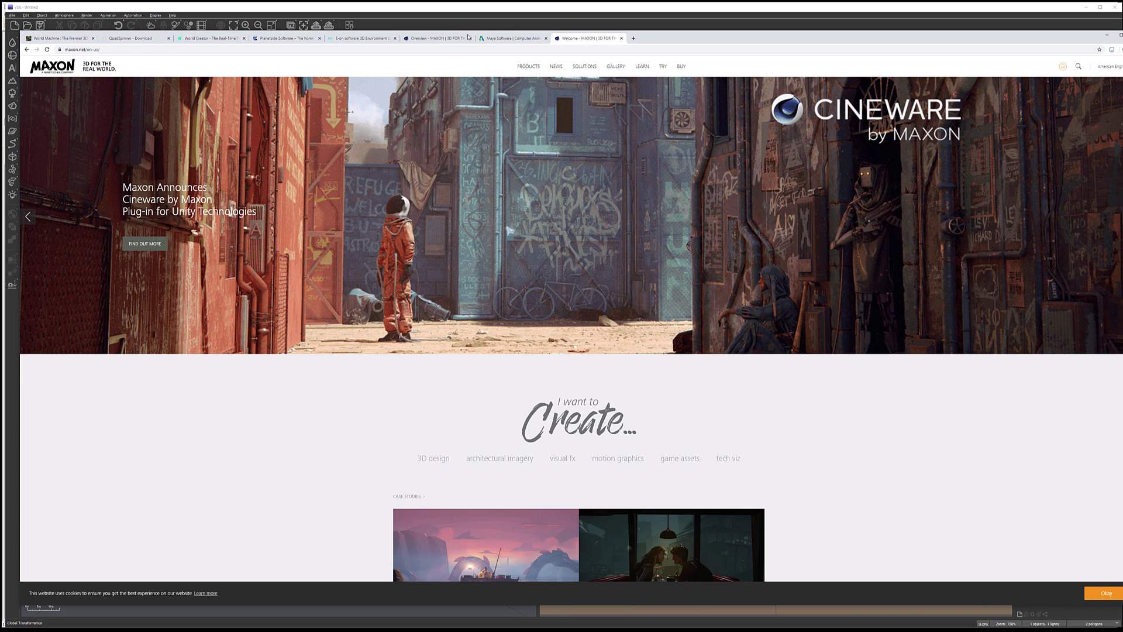
click(436, 38)
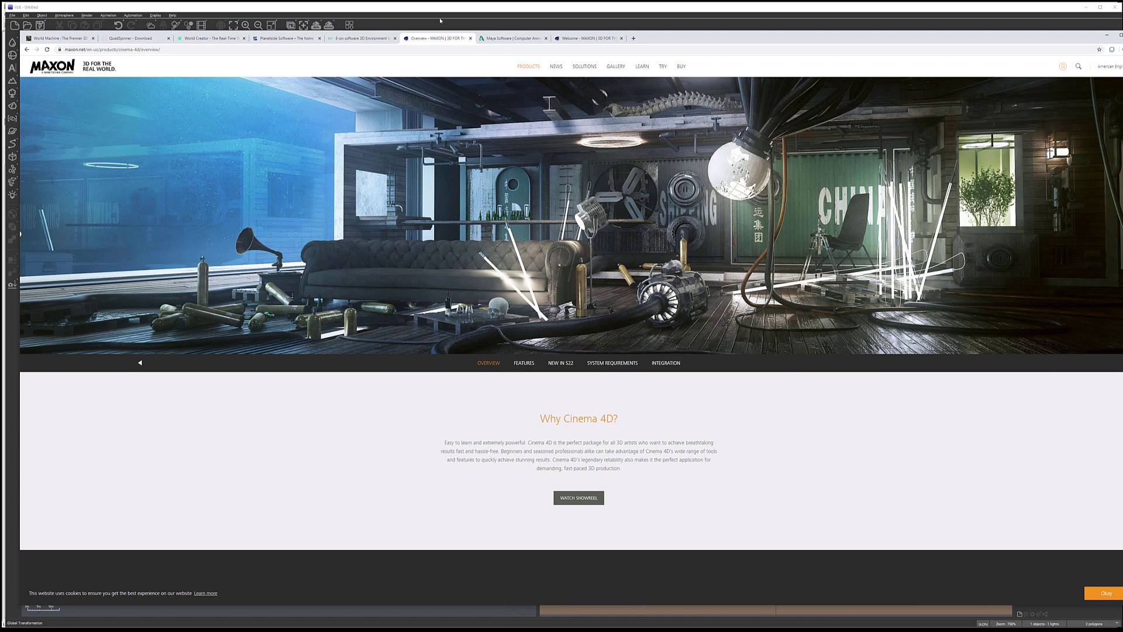
click(373, 38)
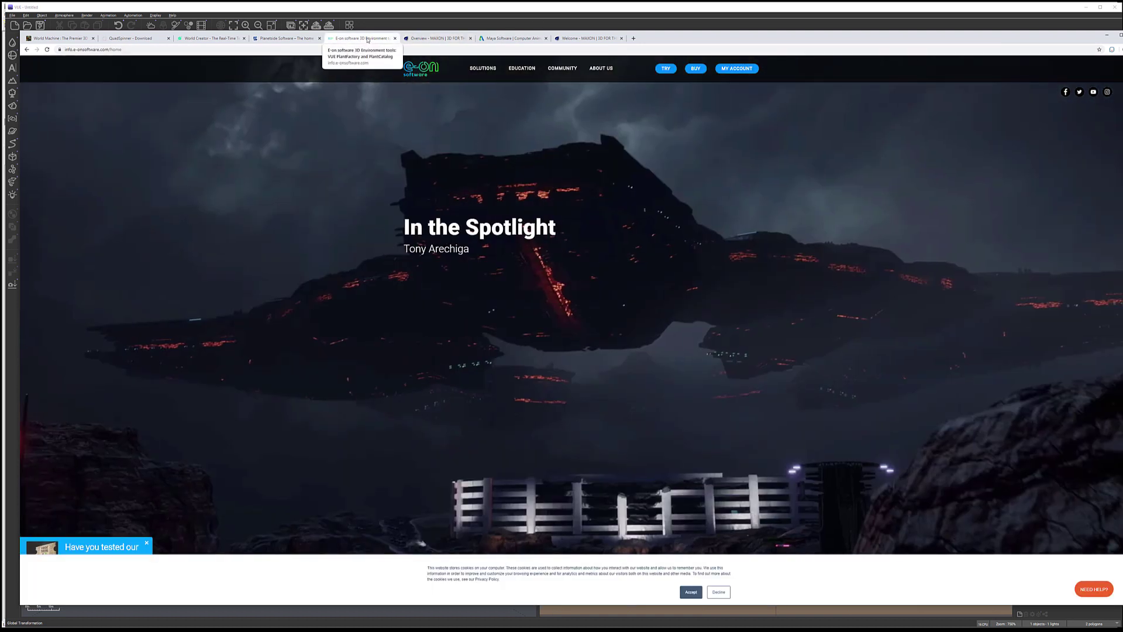
Switch from the Planetside Terragen site to World Creator and back to Terragen
click(310, 38)
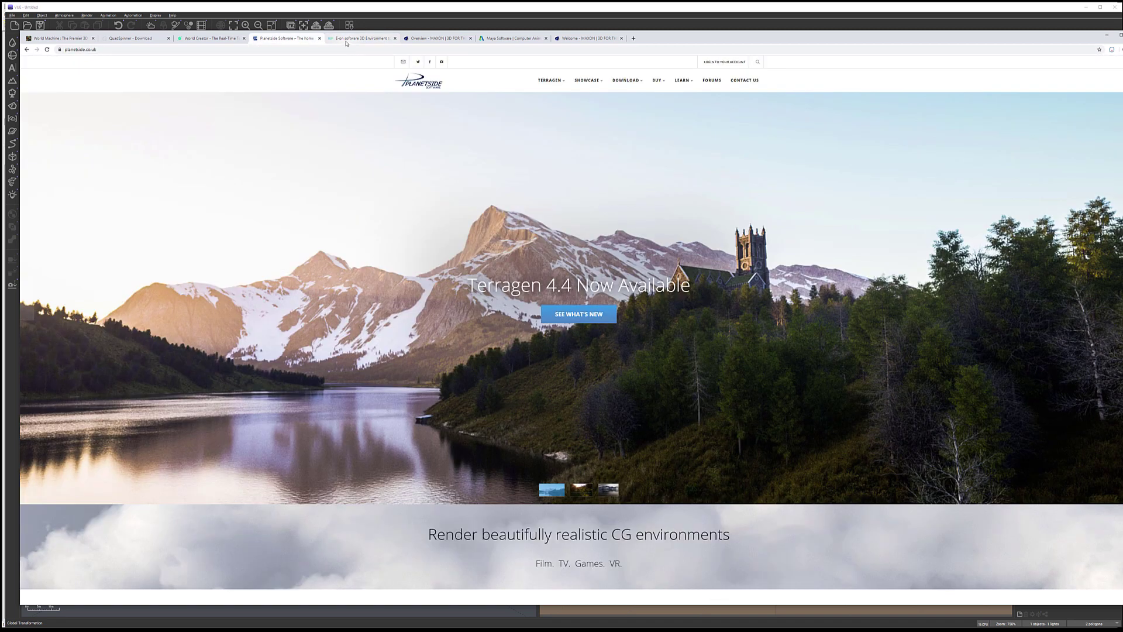
key(ctrl+shift+Tab)
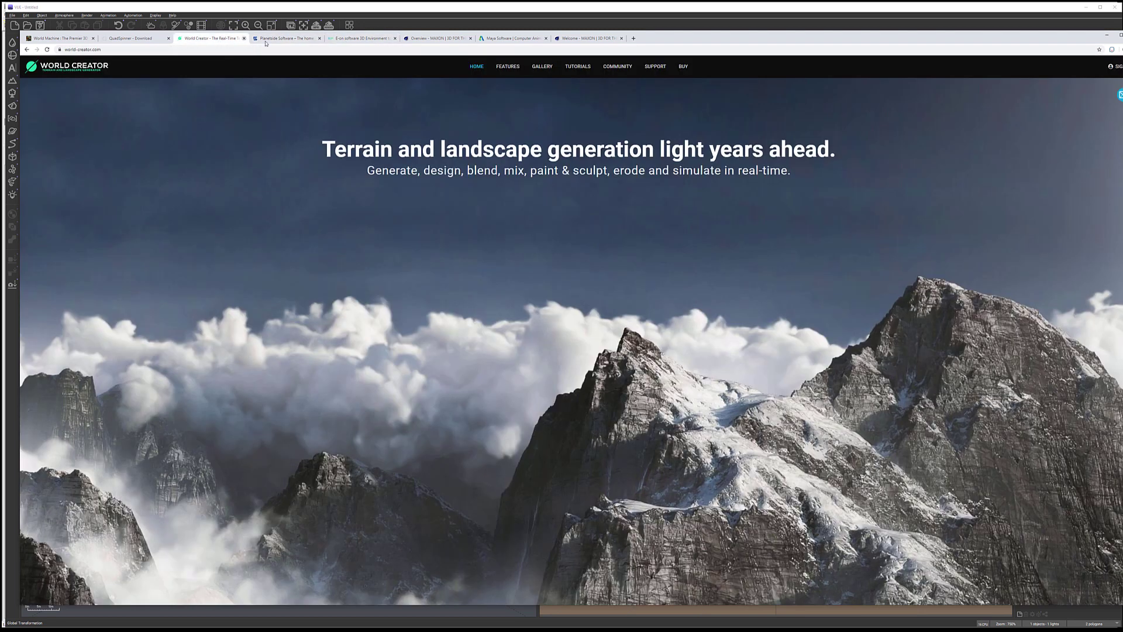
click(294, 40)
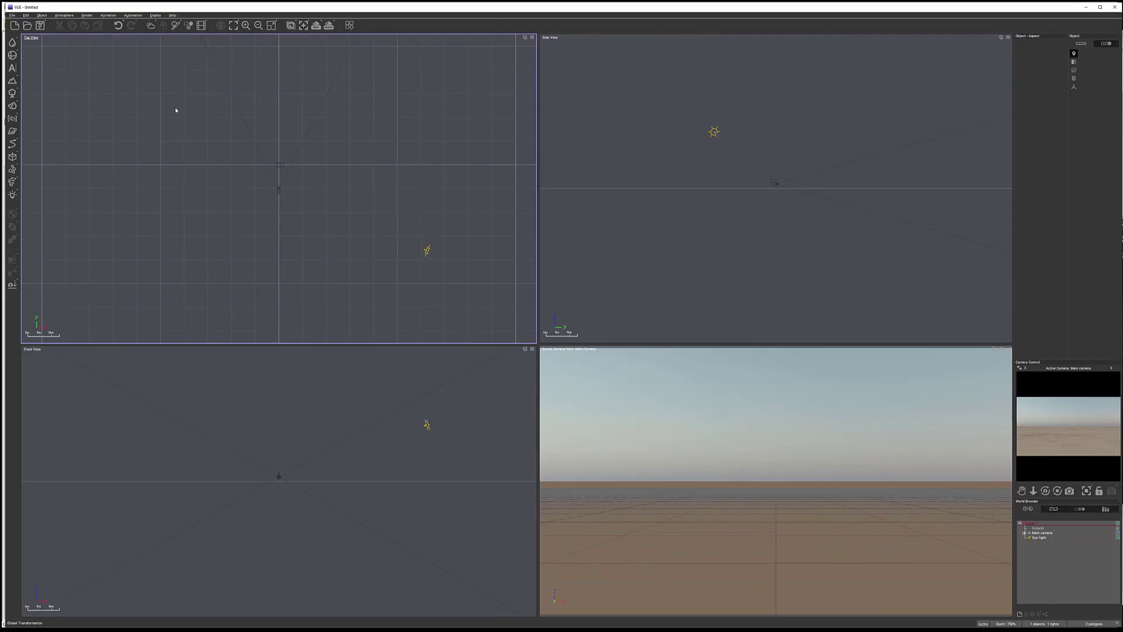
Add a sphere primitive and then a heightfield terrain to the empty scene
click(12, 55)
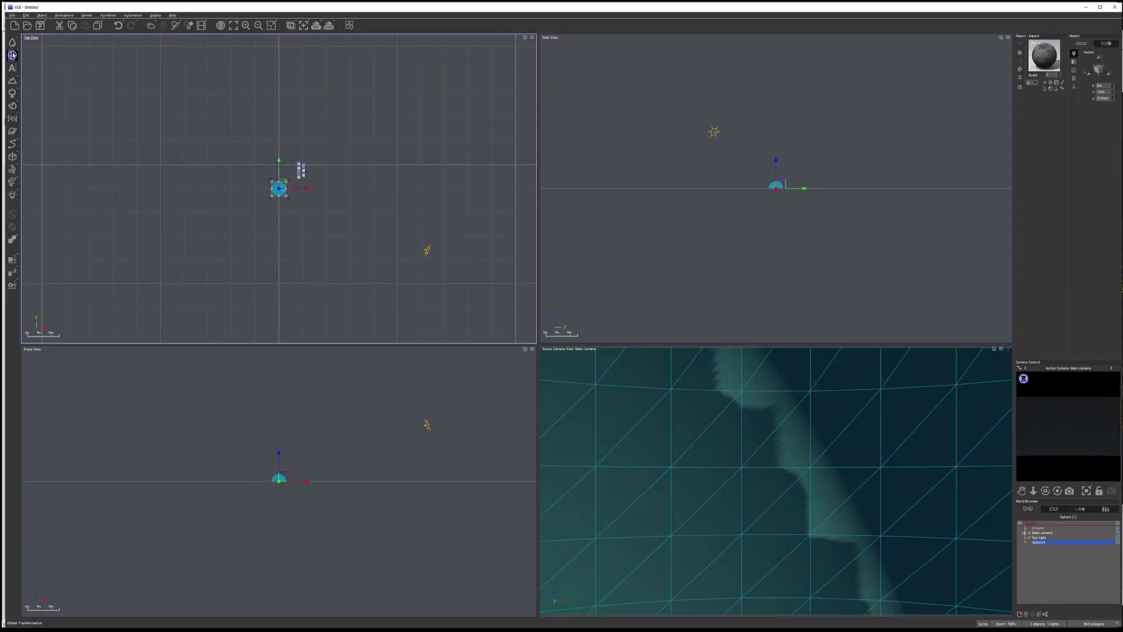
drag(12, 55, 80, 58)
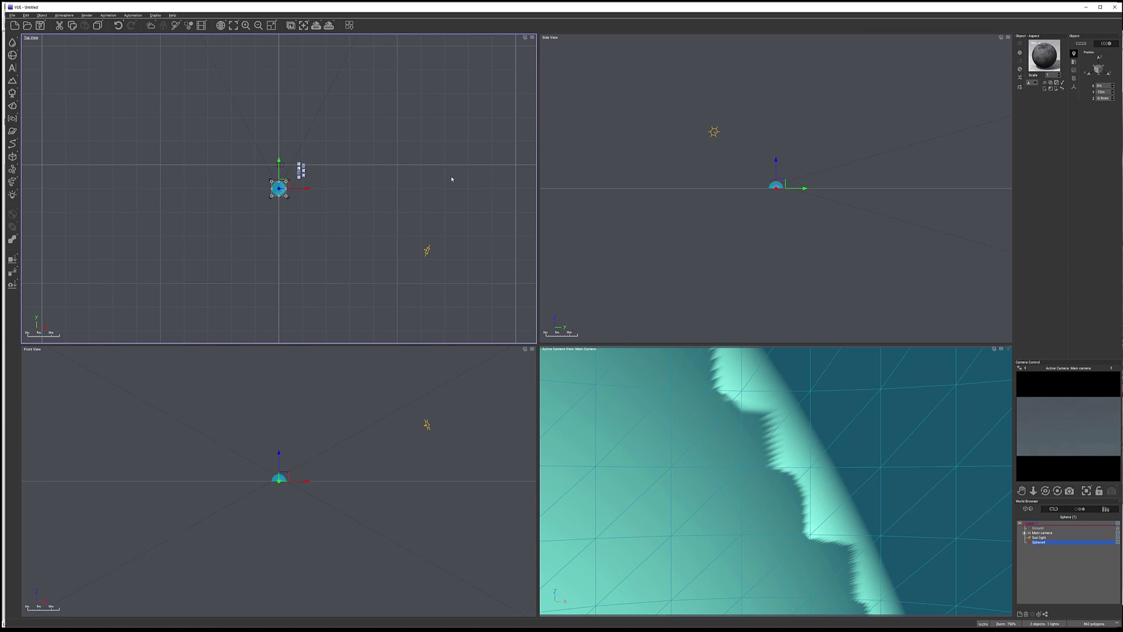
click(9, 81)
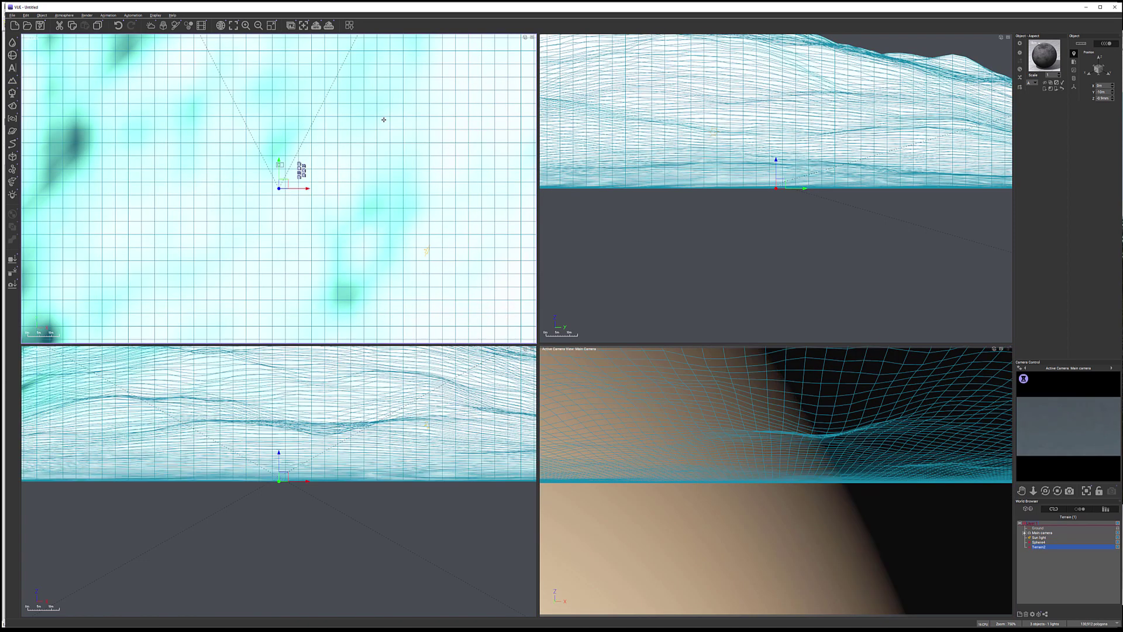
In the terrain editor, paint two dents on the hilltop and raise the terrain resolution
double_click(267, 135)
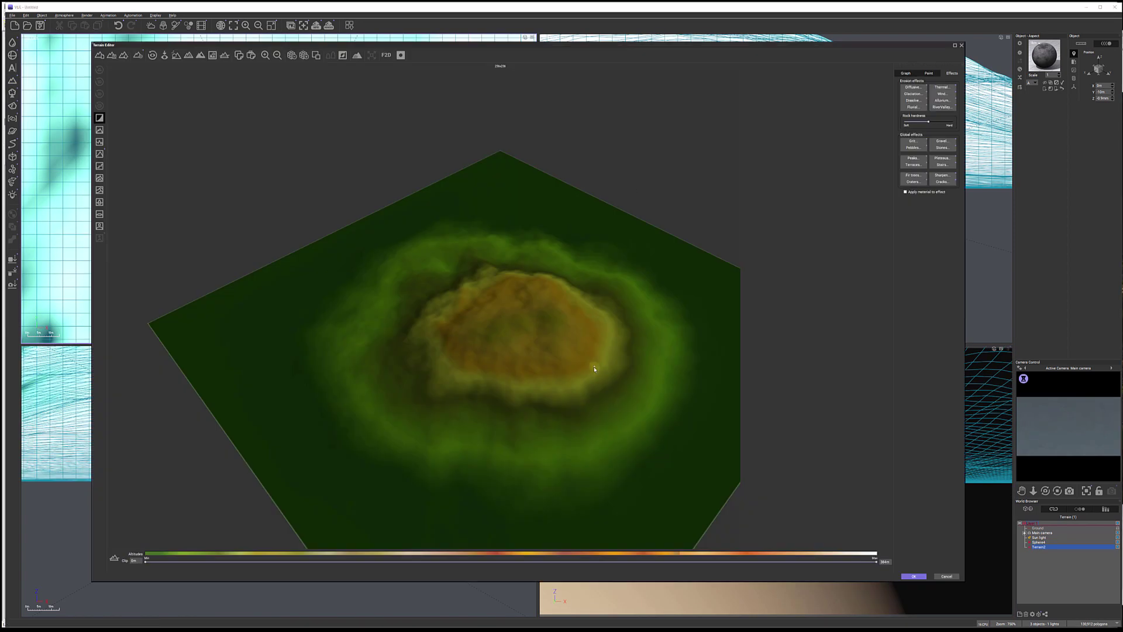
drag(571, 355, 562, 322)
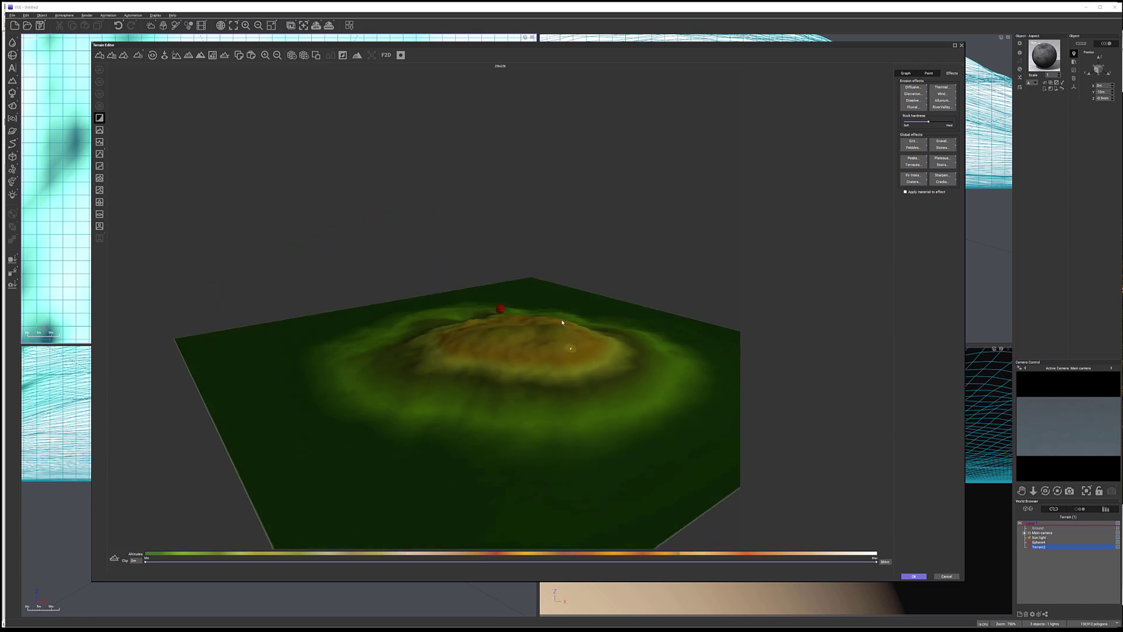
click(929, 74)
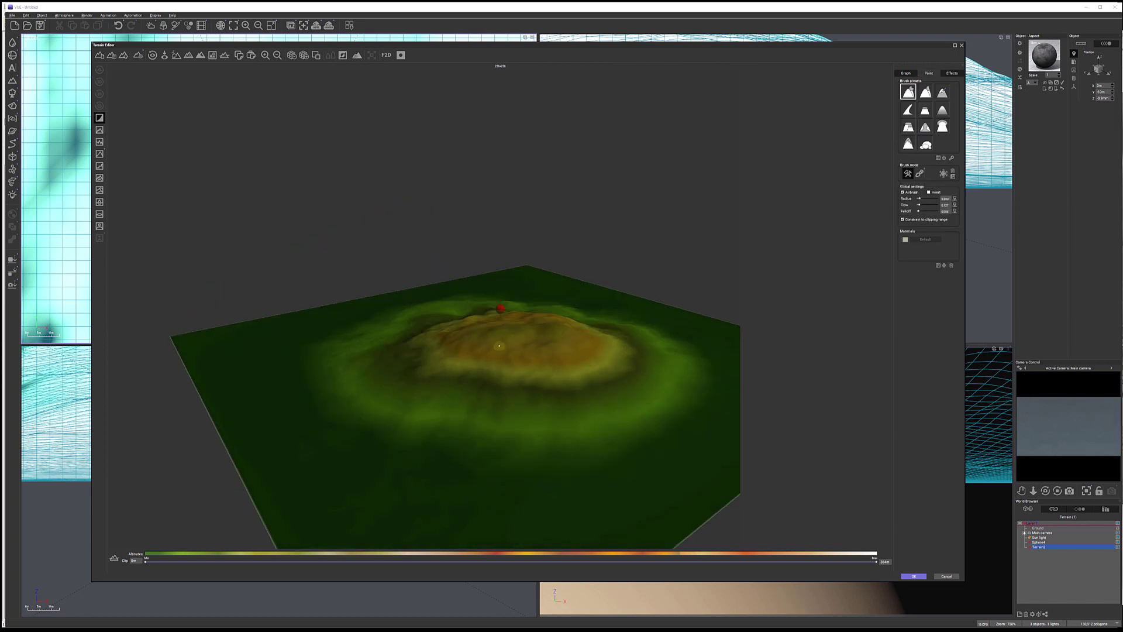
click(505, 330)
click(500, 345)
click(606, 324)
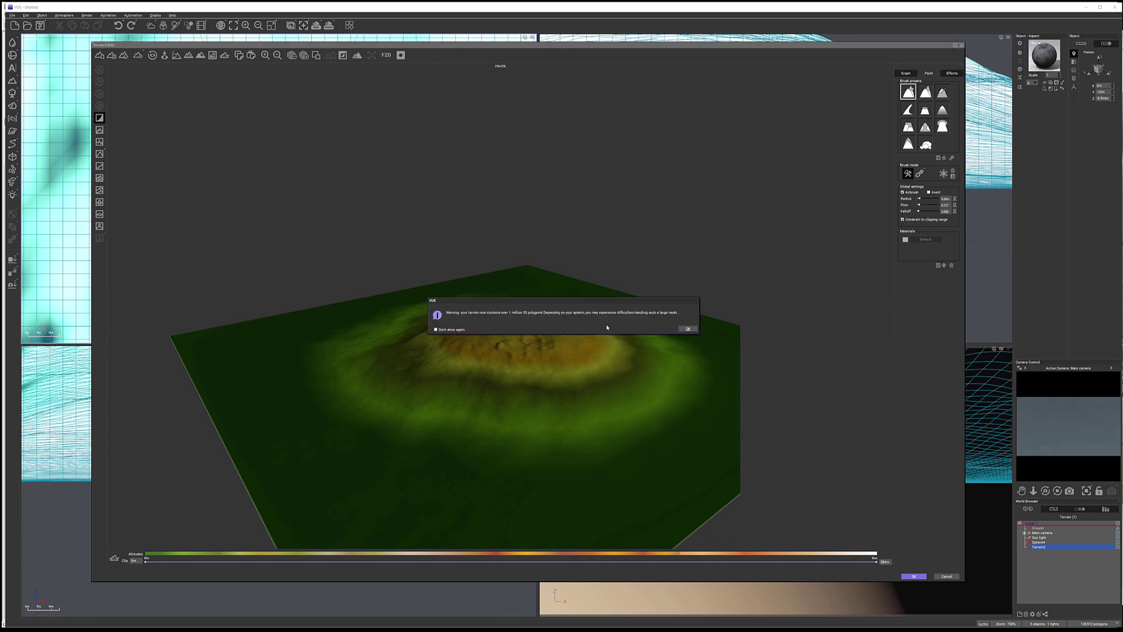
click(688, 329)
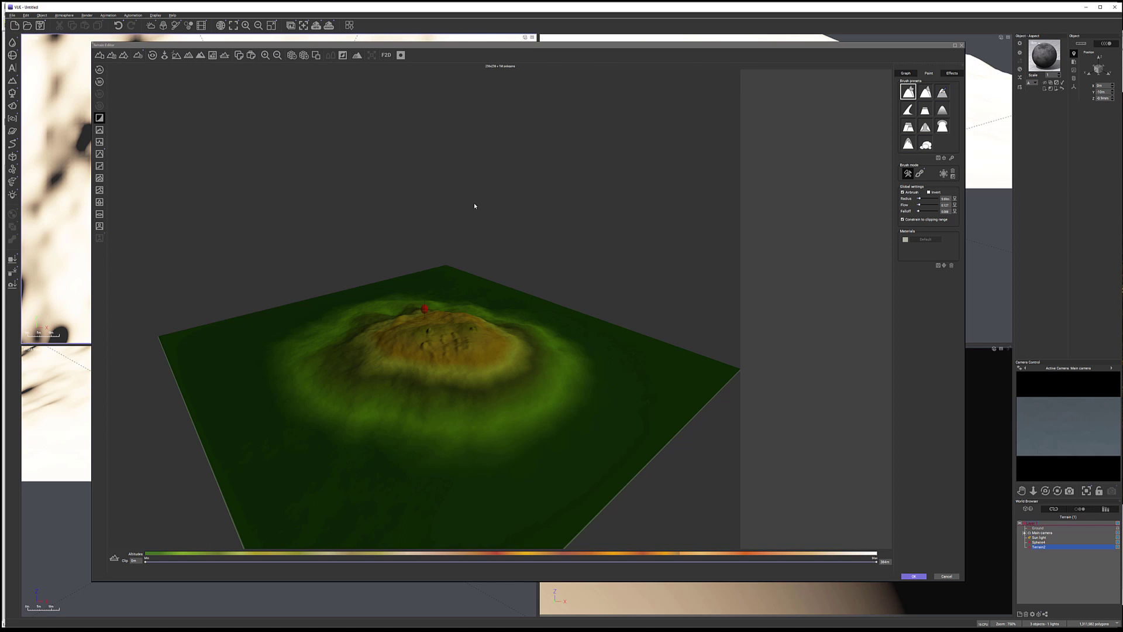
Cancel the Terrain Editor, discarding the sculpting edits
click(955, 577)
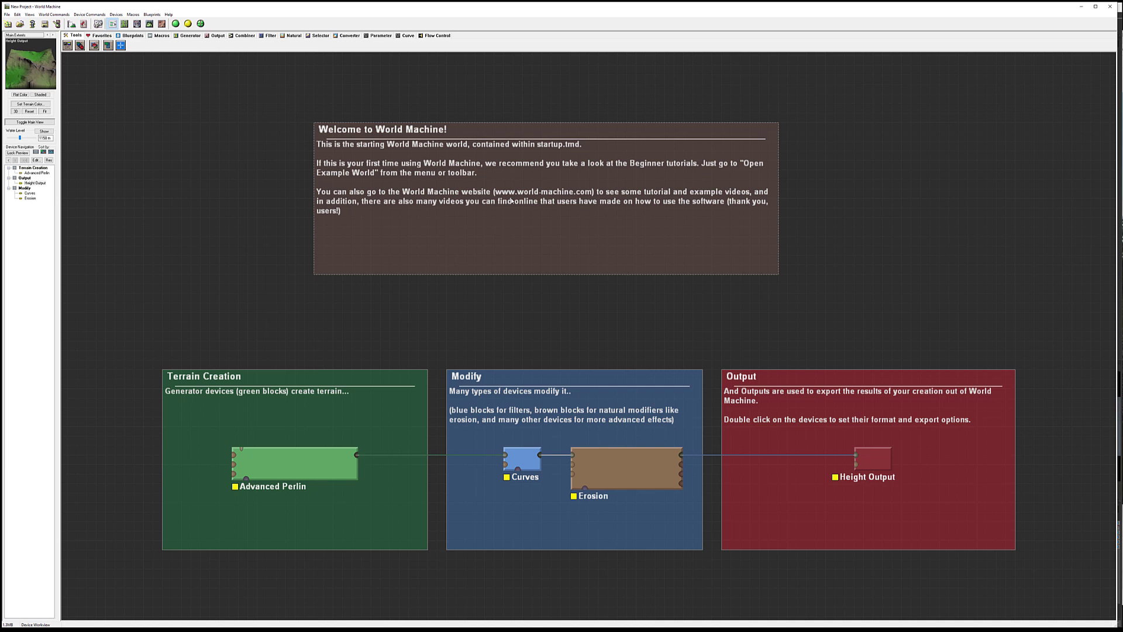
Browse the Blueprint and Generator devices, check the Advanced Perlin node, and switch to 3D preview
click(129, 36)
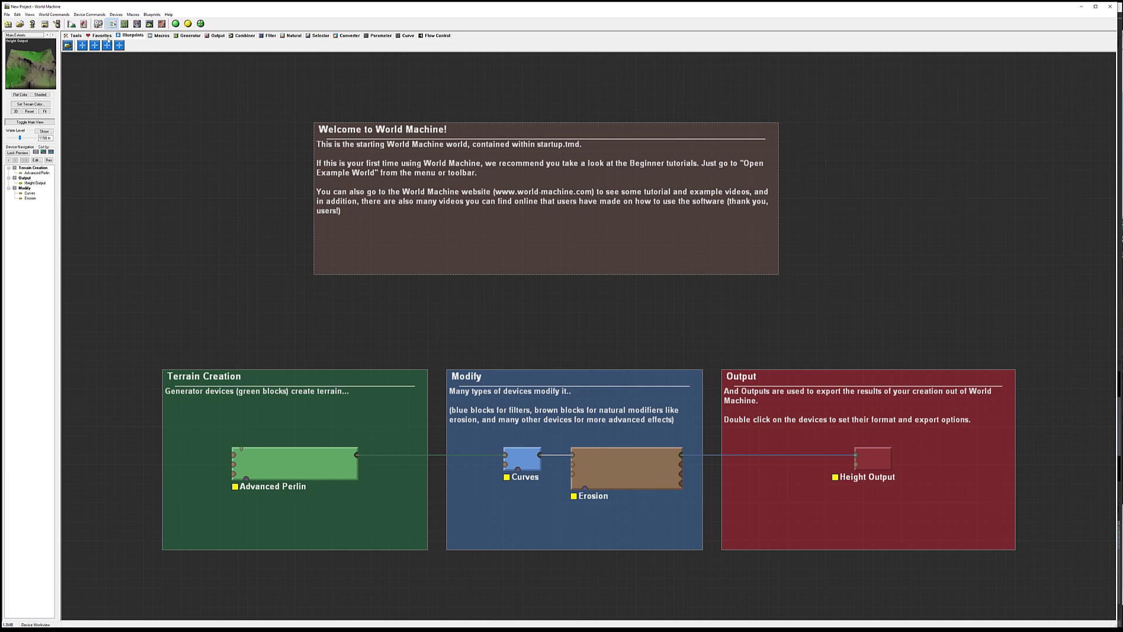
click(188, 37)
click(295, 462)
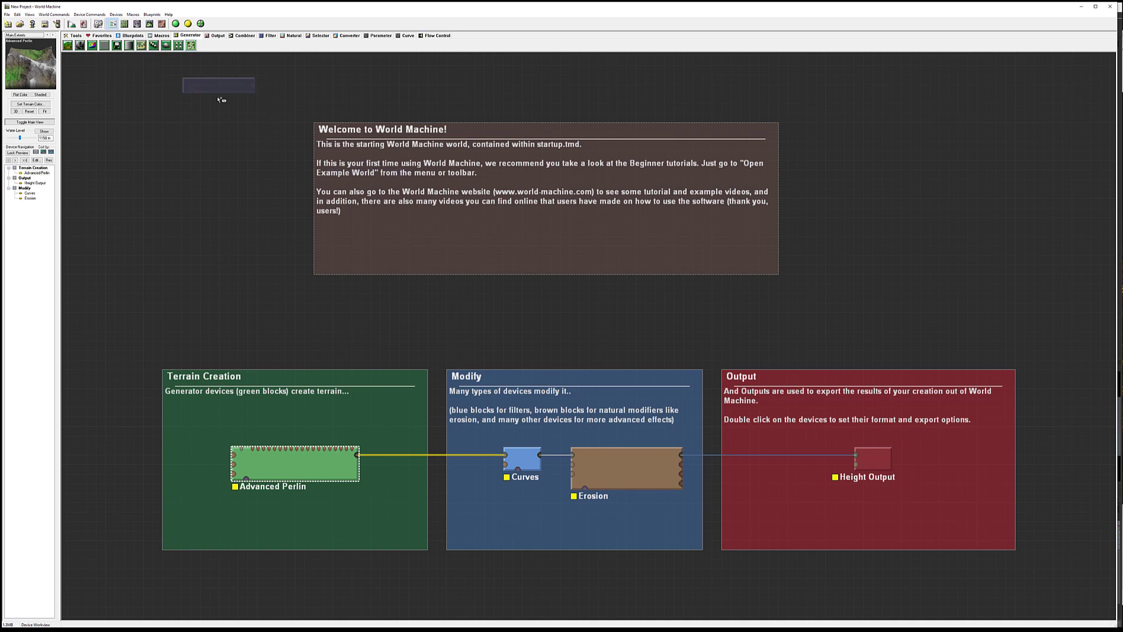
click(163, 54)
click(149, 23)
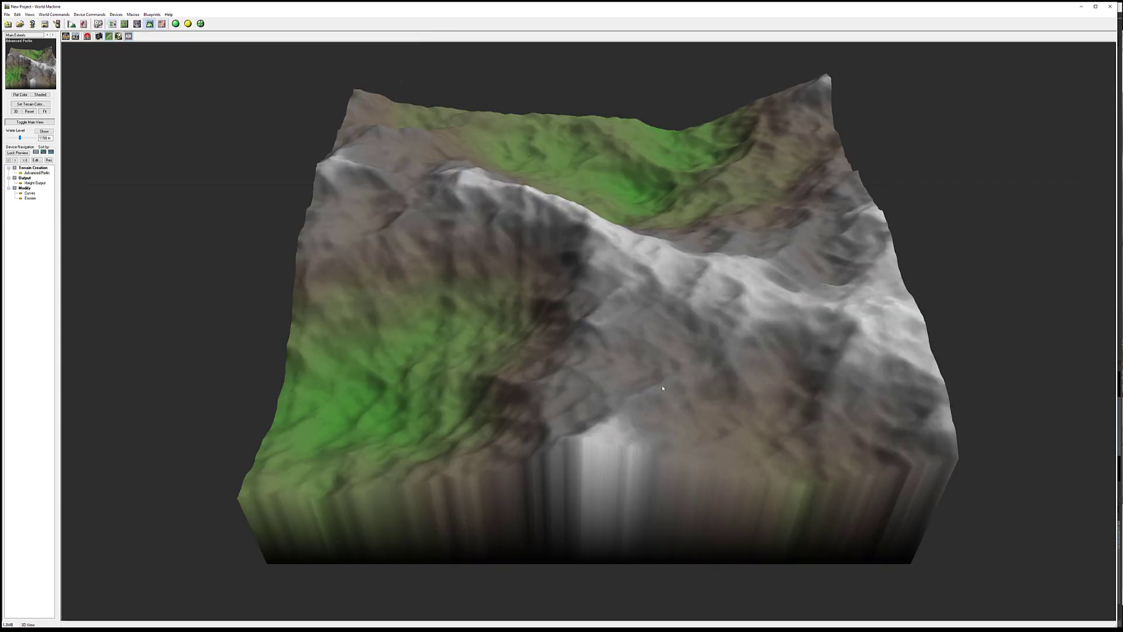
Orbit the eroded terrain from several angles, then bring back Chrome's Planetside page
drag(634, 325, 418, 238)
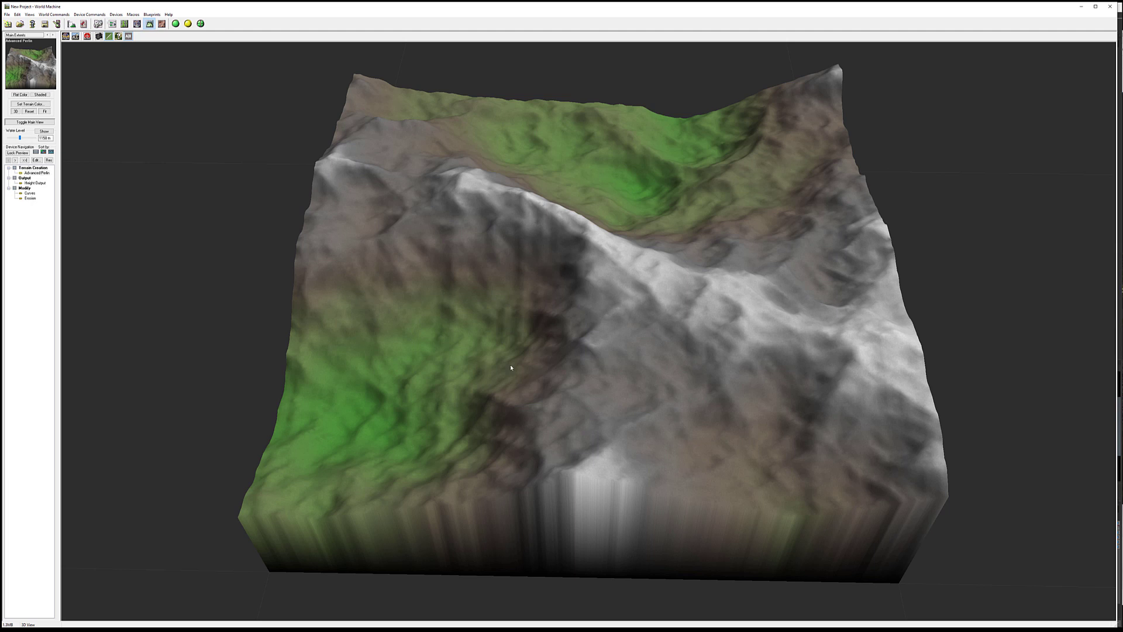
drag(609, 297, 608, 290)
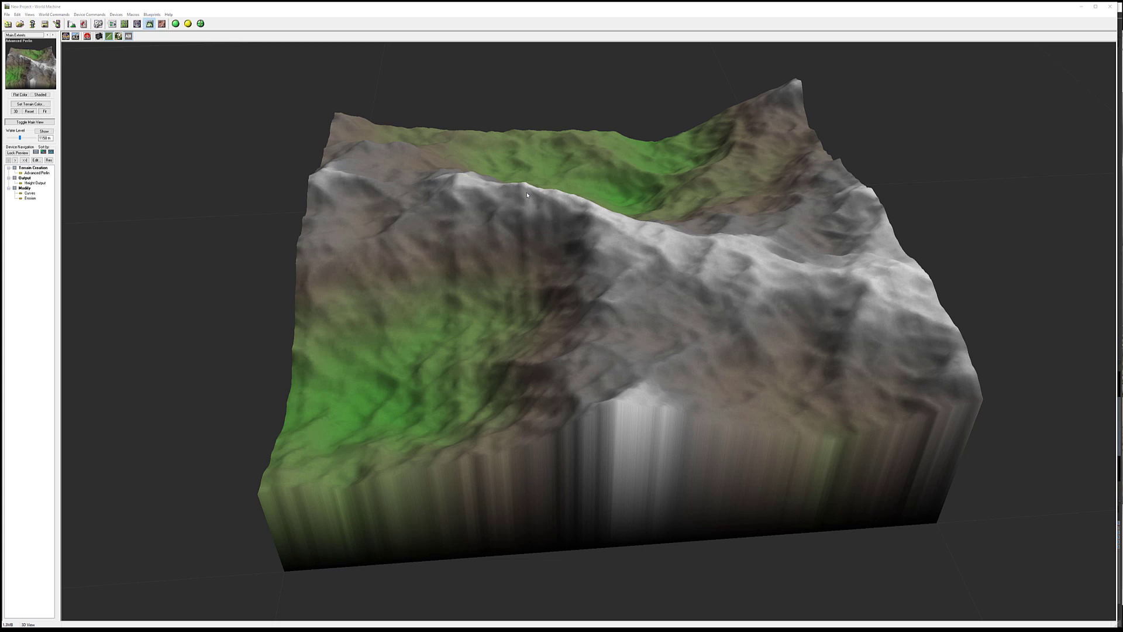
drag(652, 244, 640, 251)
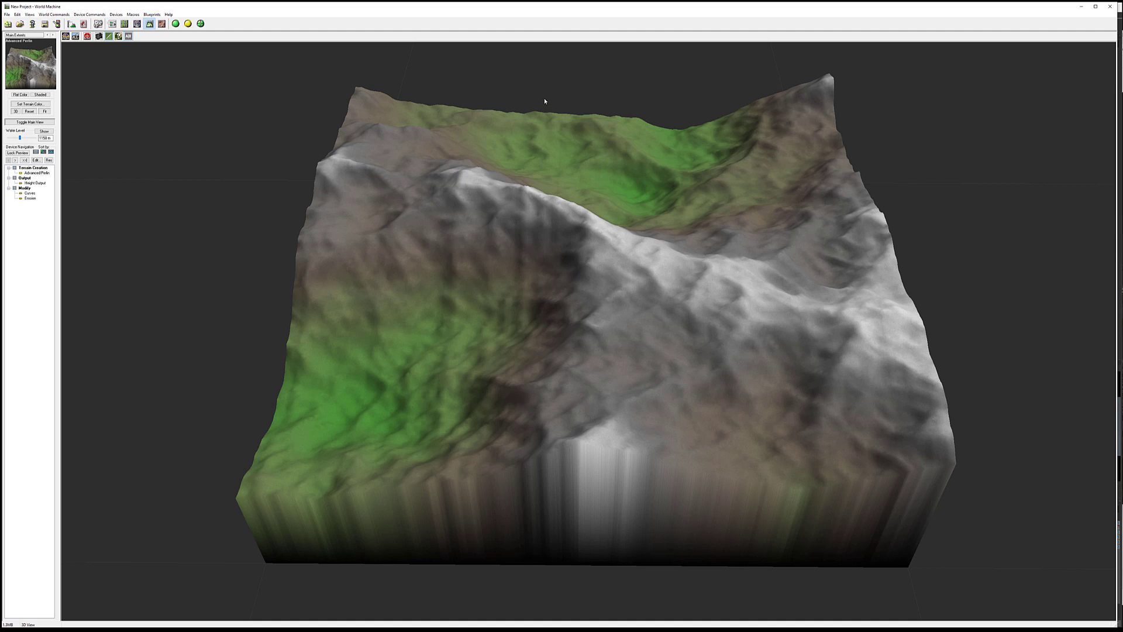
drag(617, 287, 678, 328)
drag(759, 216, 760, 293)
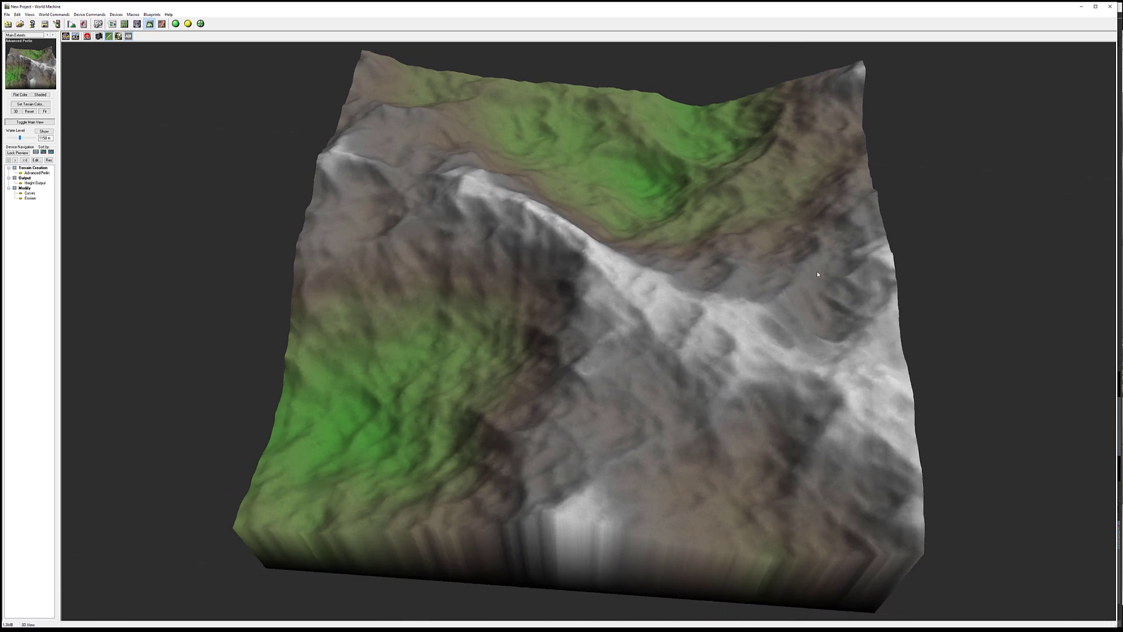
drag(816, 272, 756, 113)
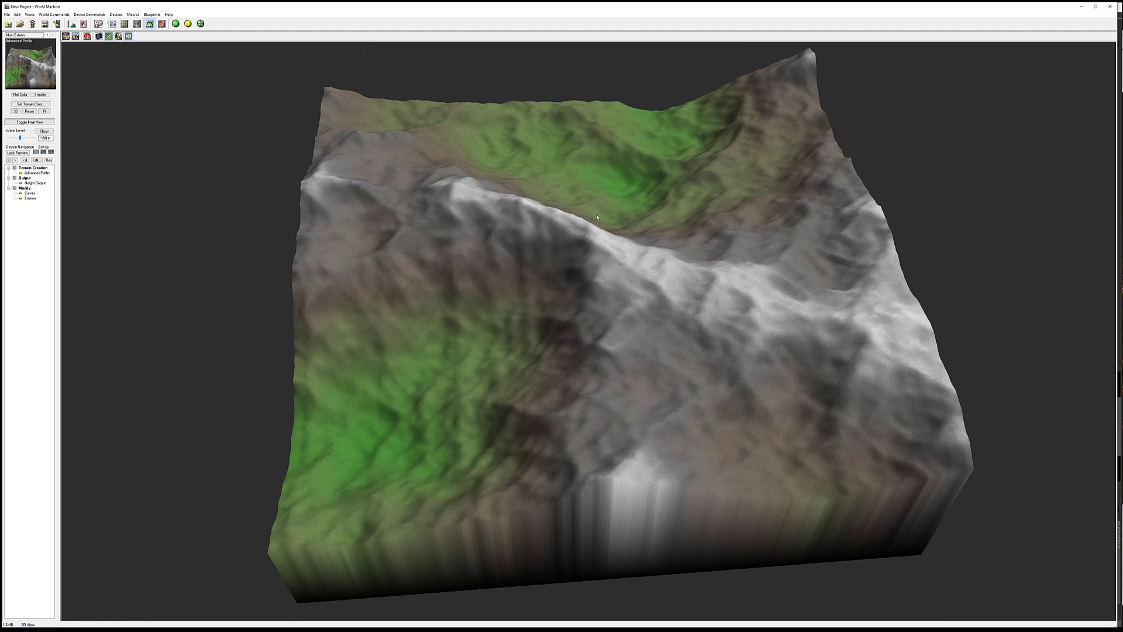
drag(681, 294, 760, 177)
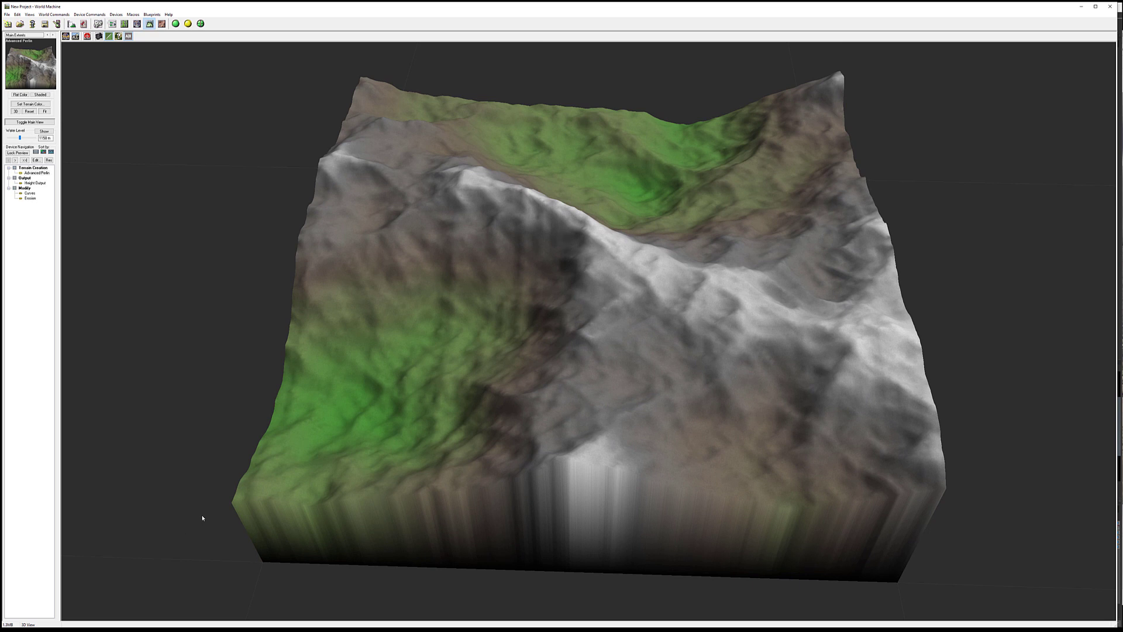
click(145, 630)
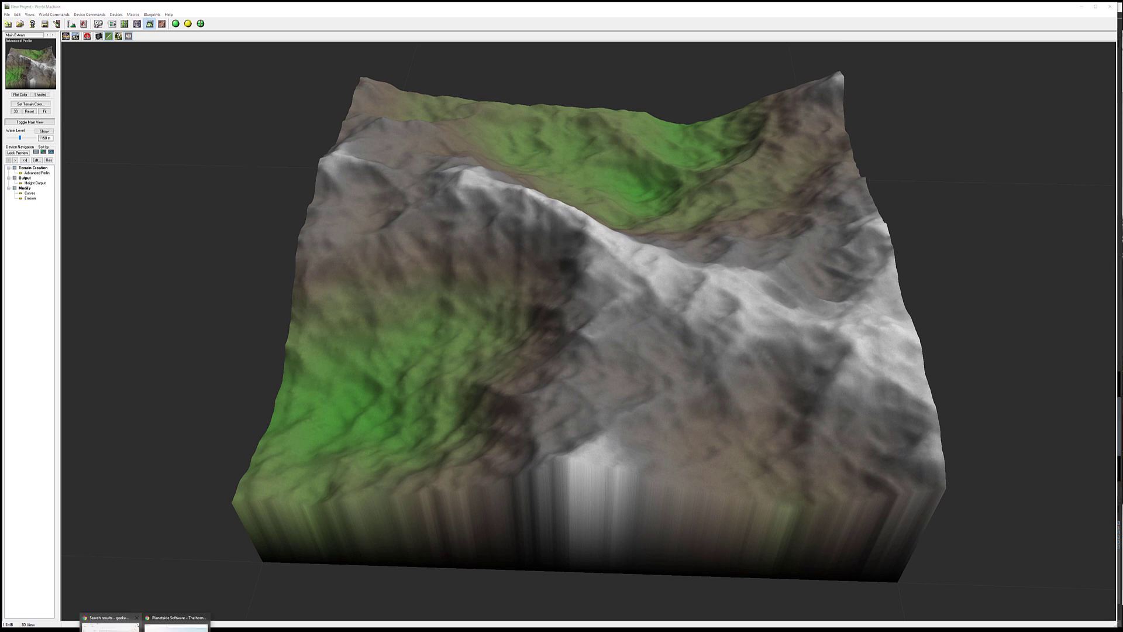
click(175, 626)
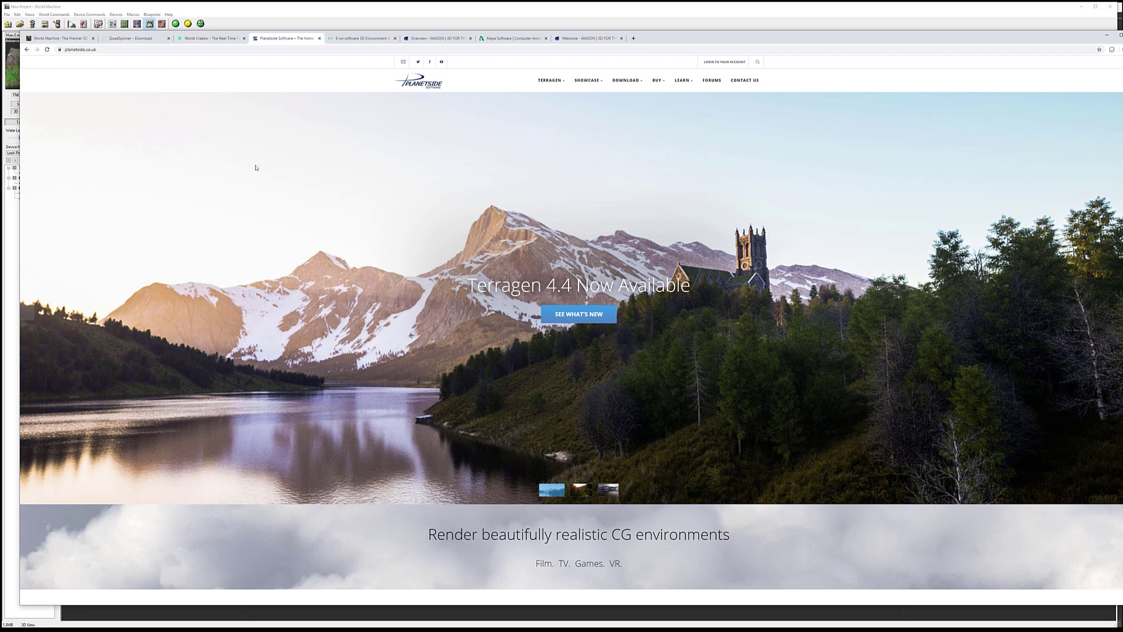
Browse the World Machine, Gaea, World Creator and E-on sites, ending on Planetside
click(69, 38)
click(129, 38)
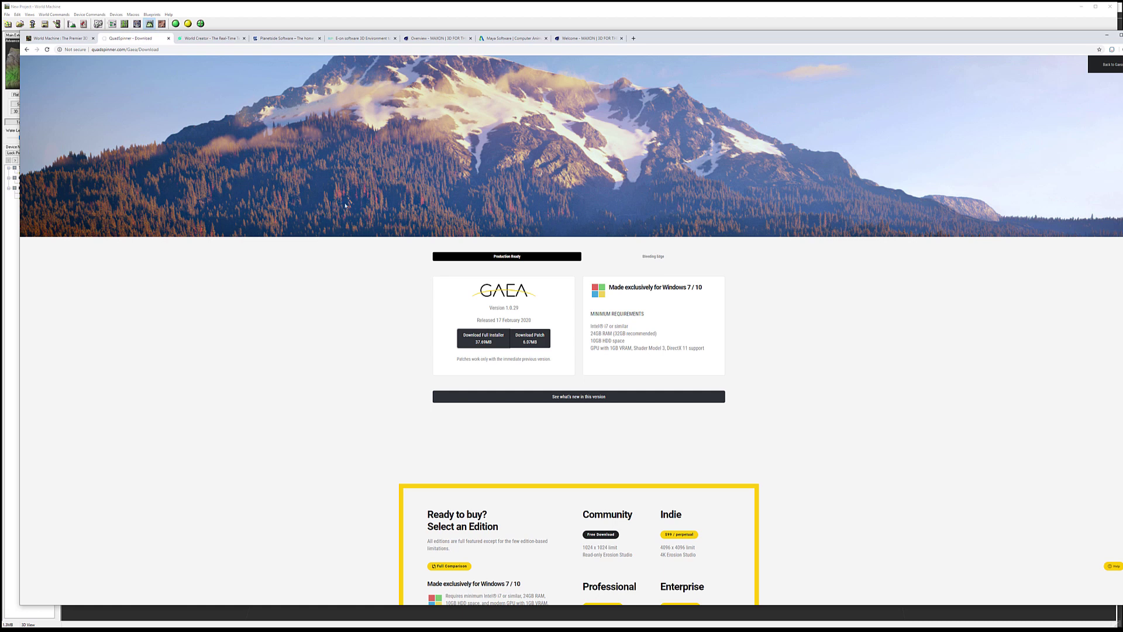
click(197, 38)
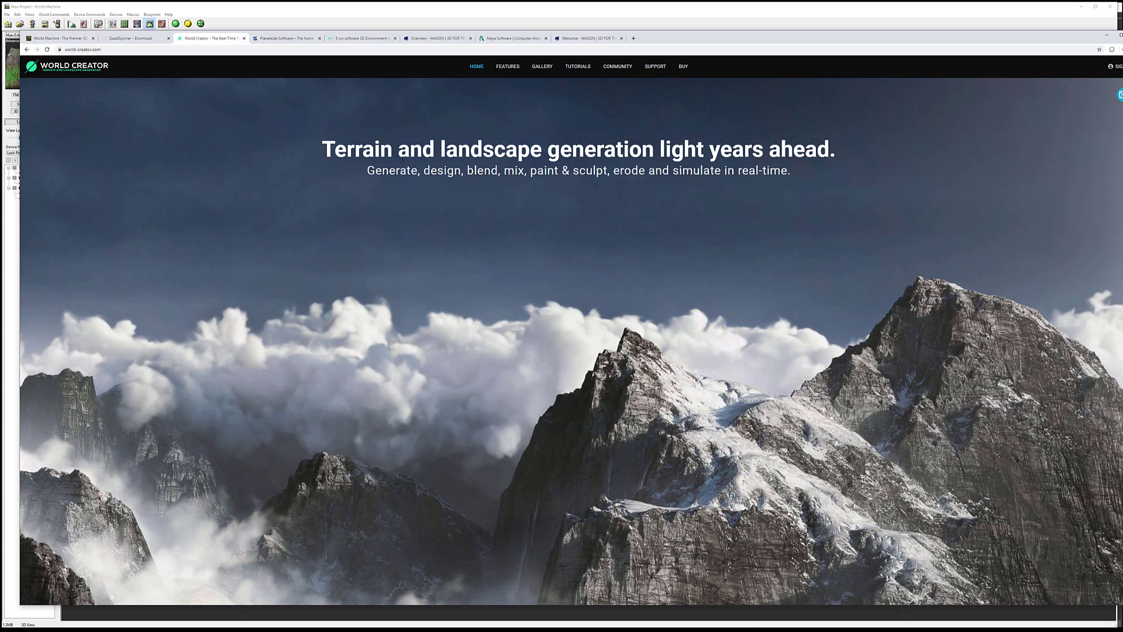
click(285, 38)
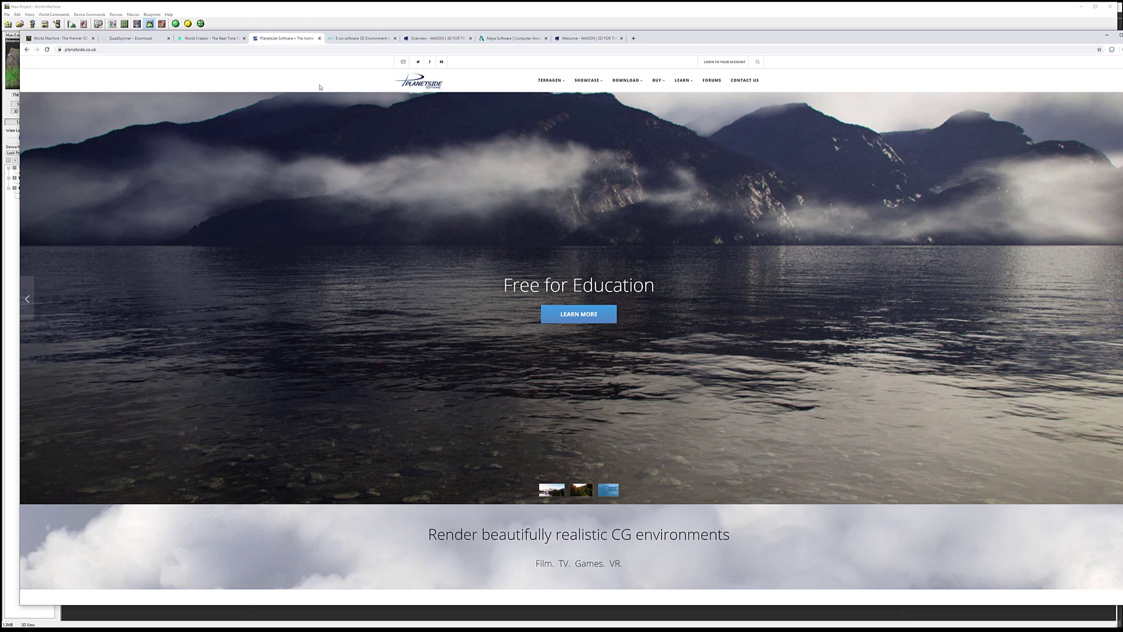
click(358, 38)
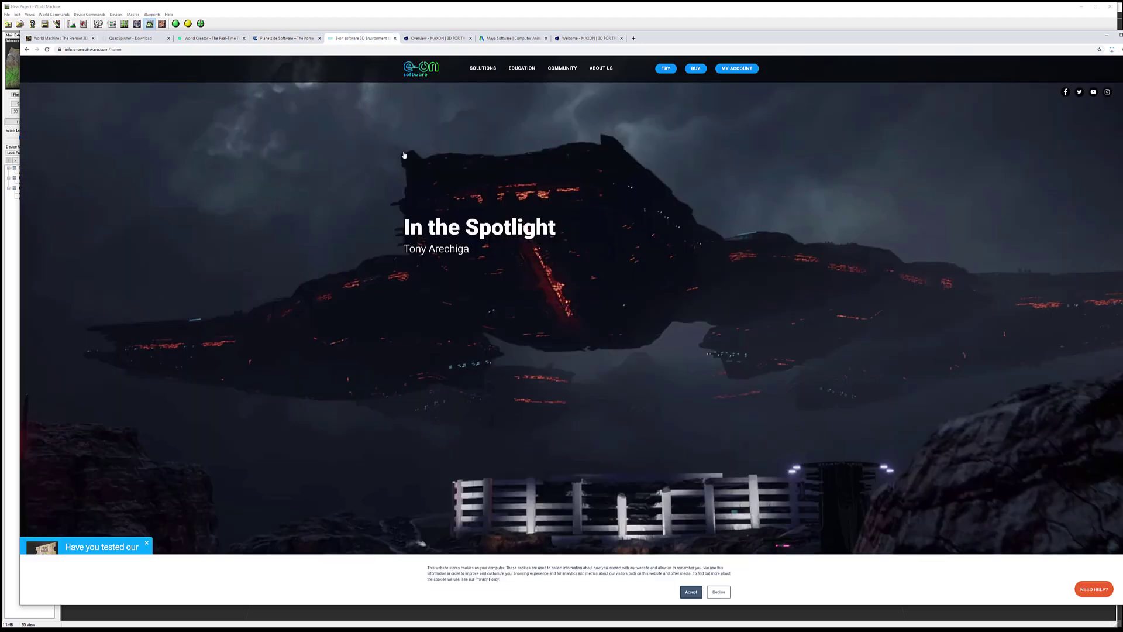
click(299, 39)
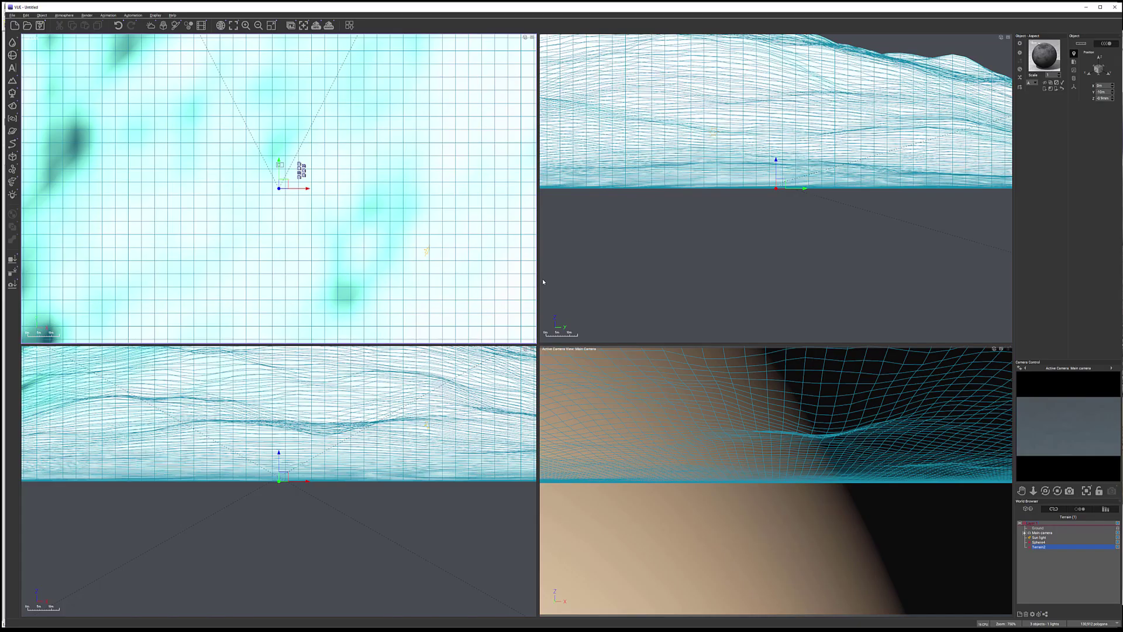
Move the terrain to about X 6.9 m, Y -13.9 m, then return to Chrome's Planetside page
mouse_move(454, 246)
mouse_down()
mouse_move(433, 237)
mouse_move(453, 258)
mouse_move(470, 255)
mouse_up()
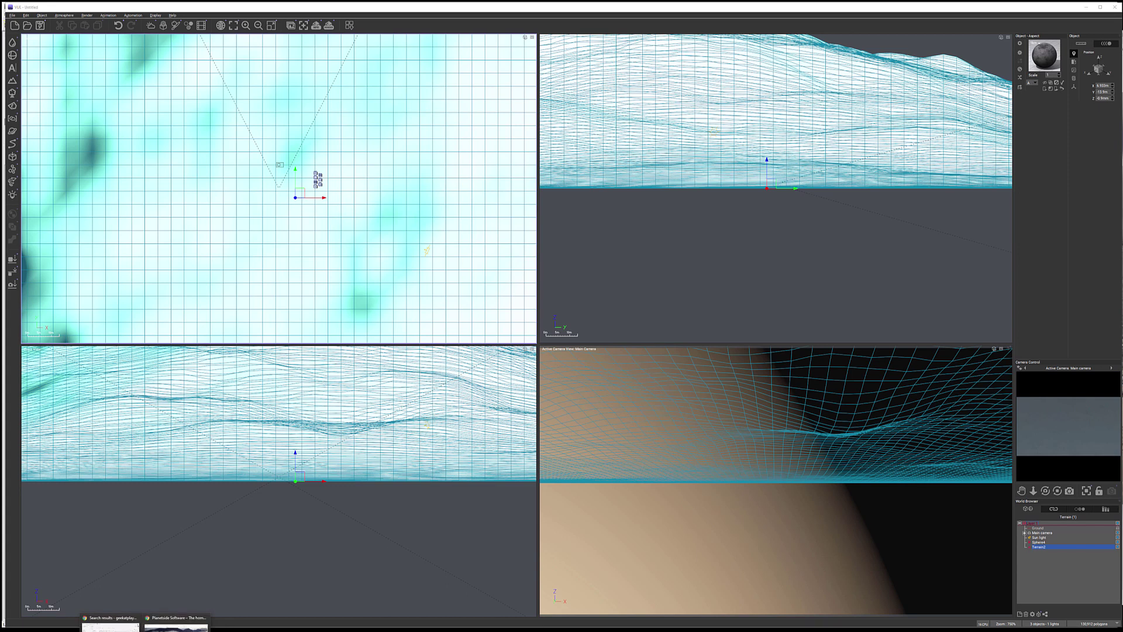
click(176, 623)
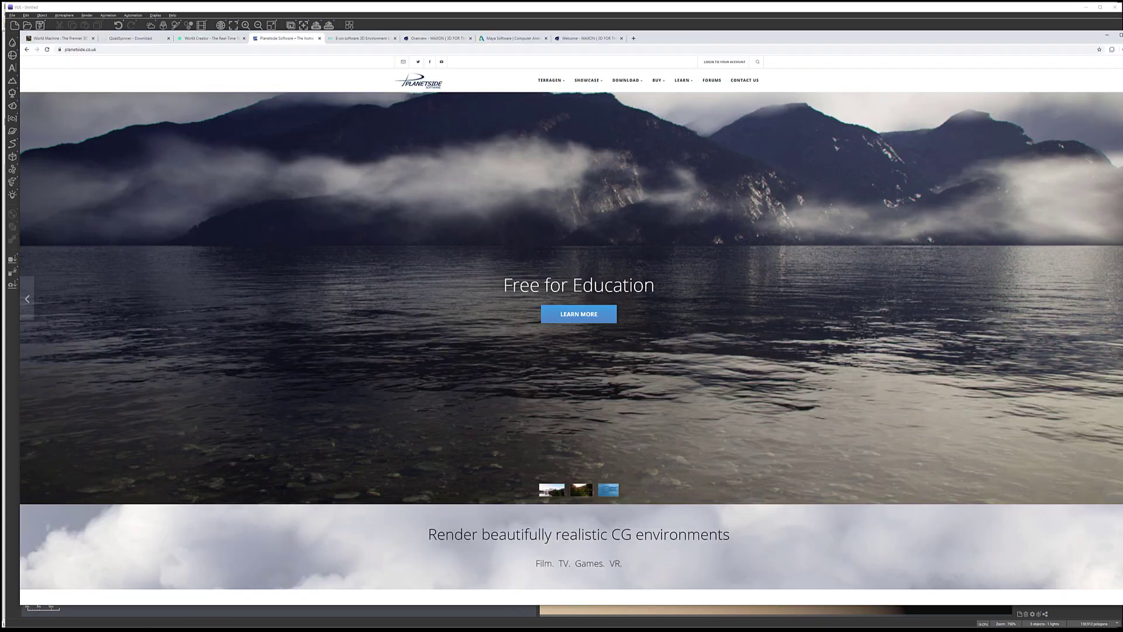
Switch between the Cinema 4D overview, Maya and Maxon Welcome pages, ending on the Cinema 4D overview
click(437, 38)
click(512, 38)
click(588, 38)
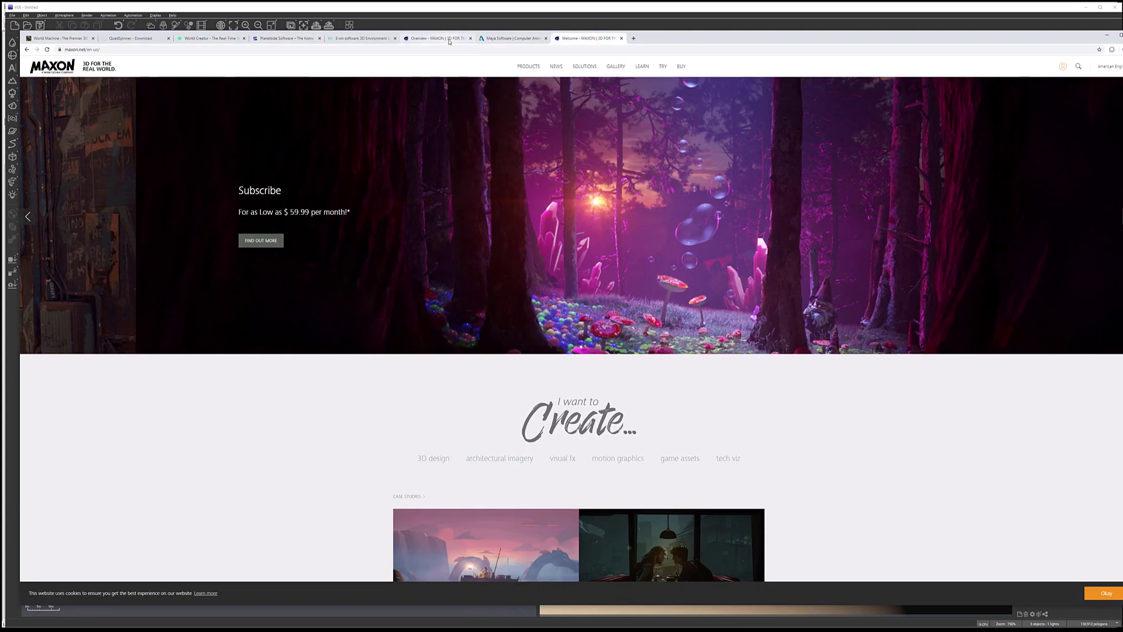
click(437, 38)
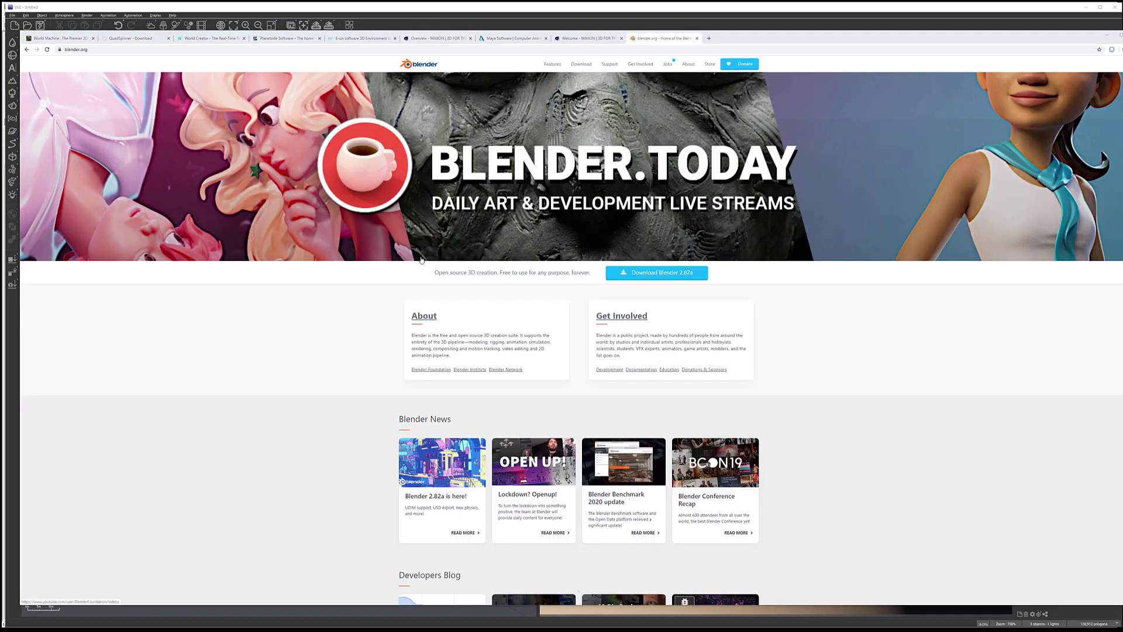
Scroll the Blender homepage down and back up
scroll(421, 261, down, 2)
scroll(420, 259, up, 2)
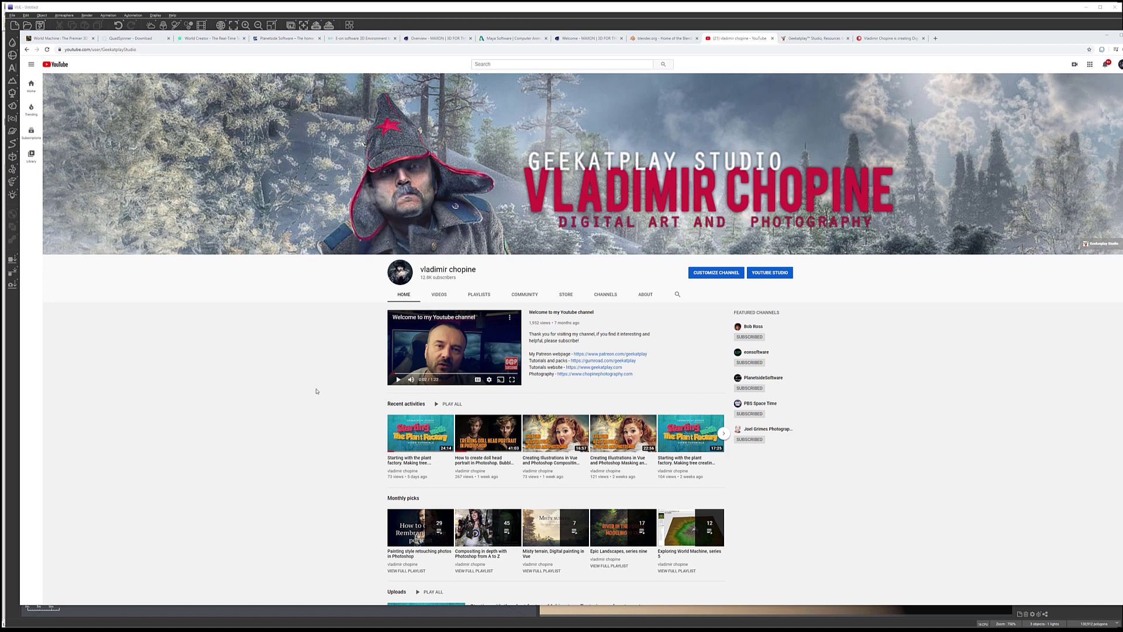
Show the channel's Created playlists grid and scroll from Vue 2019 through Terragen Landscapes to Photography
scroll(316, 391, down, 2)
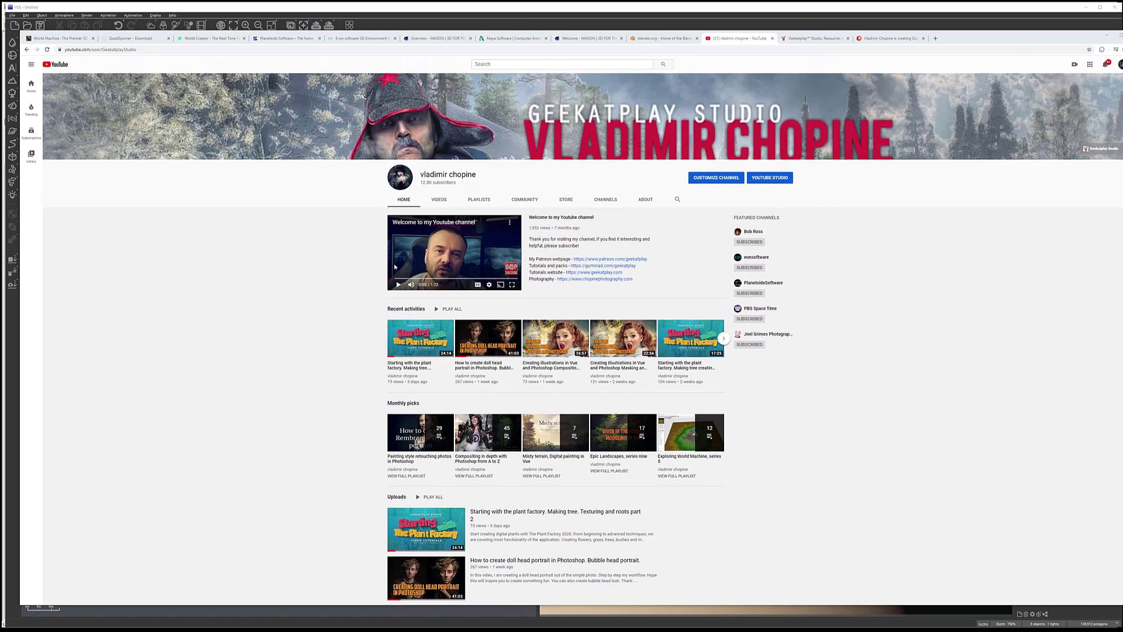
click(474, 200)
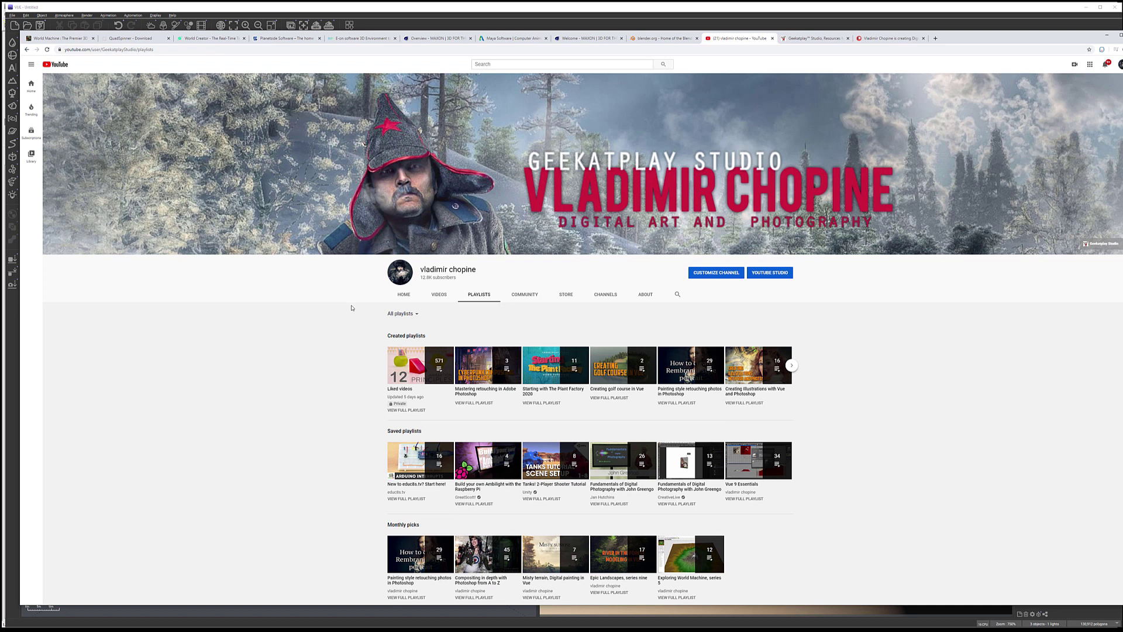
scroll(463, 332, down, 4)
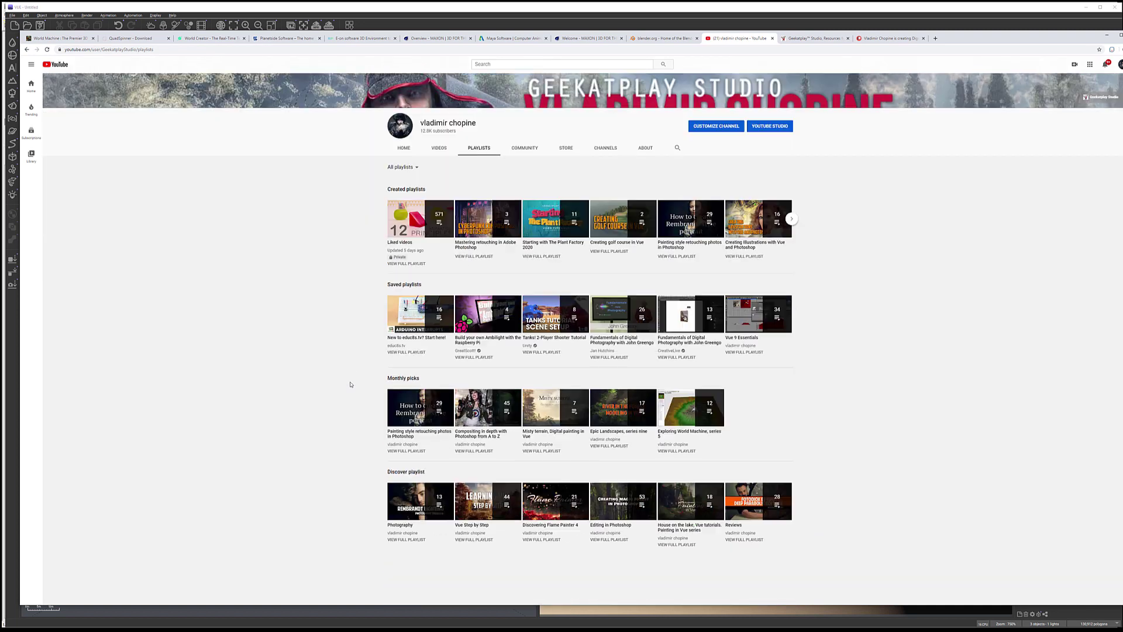
scroll(522, 199, up, 2)
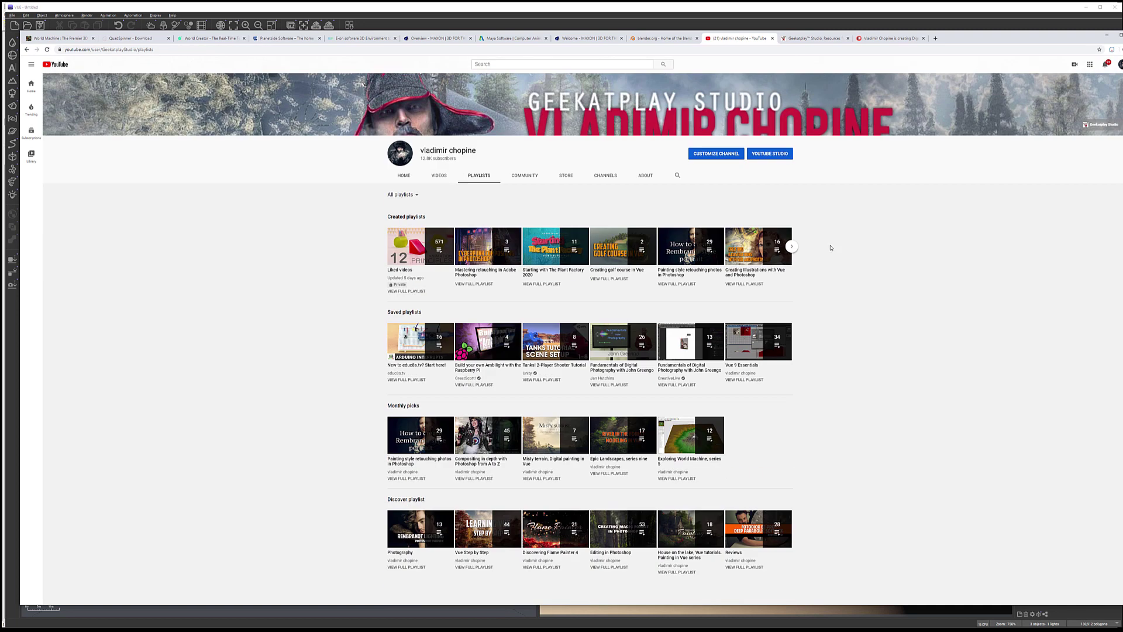
click(409, 217)
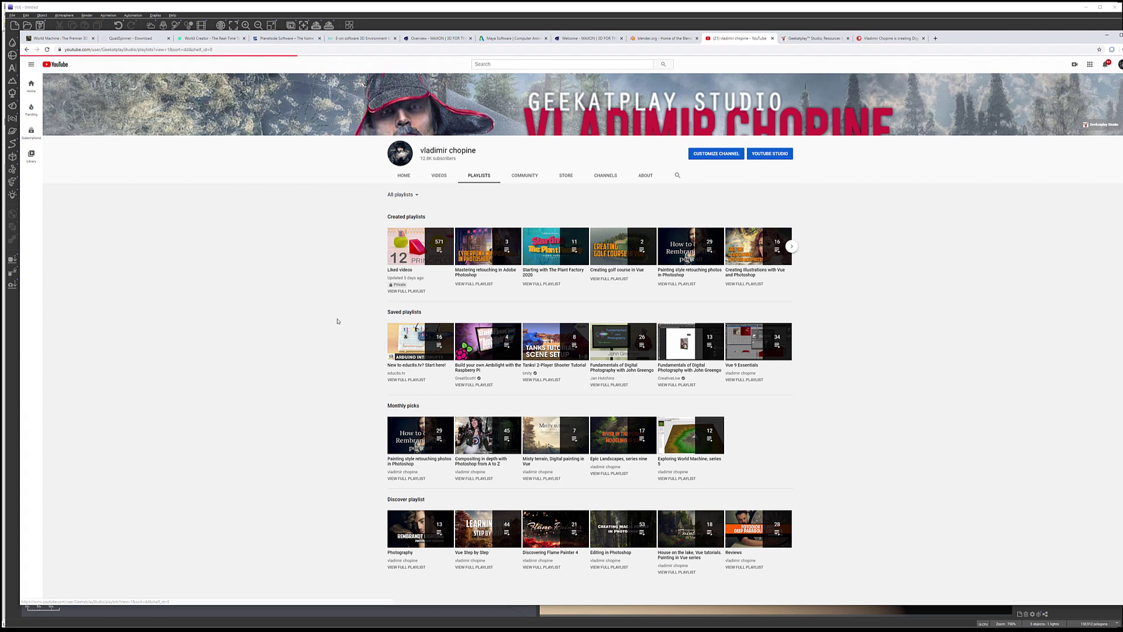
scroll(386, 302, down, 2)
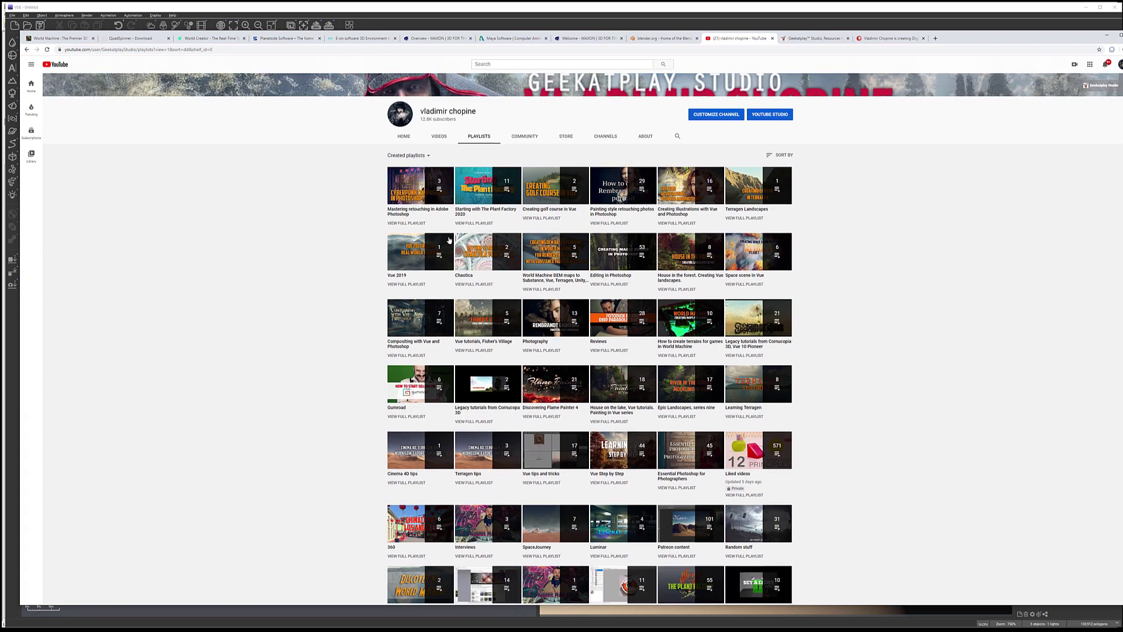
scroll(836, 343, down, 1)
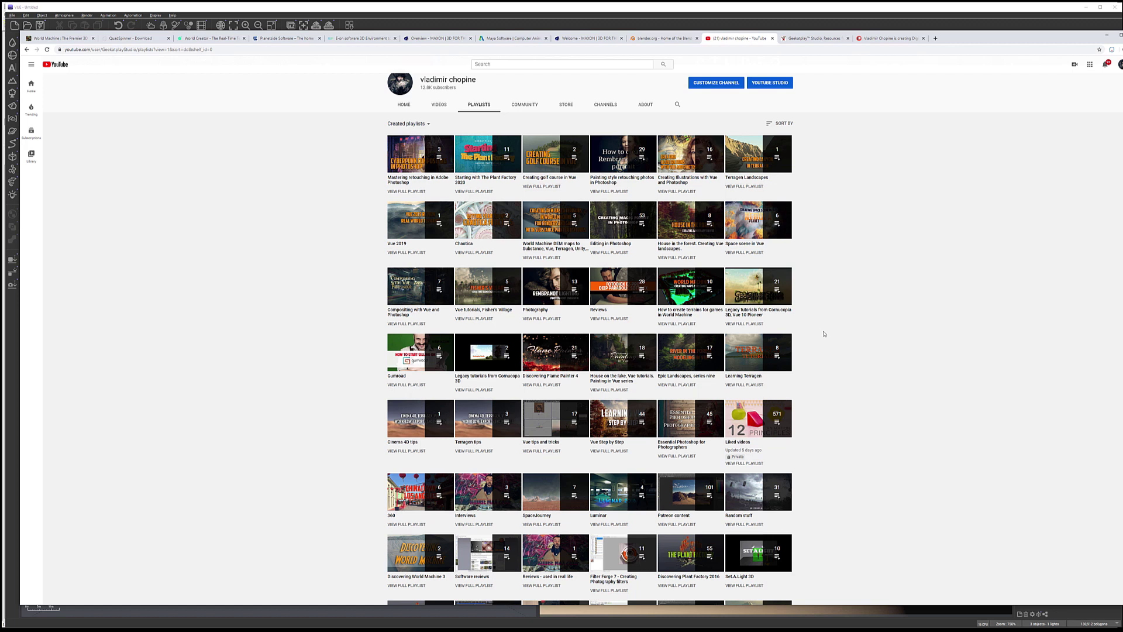
scroll(824, 334, down, 3)
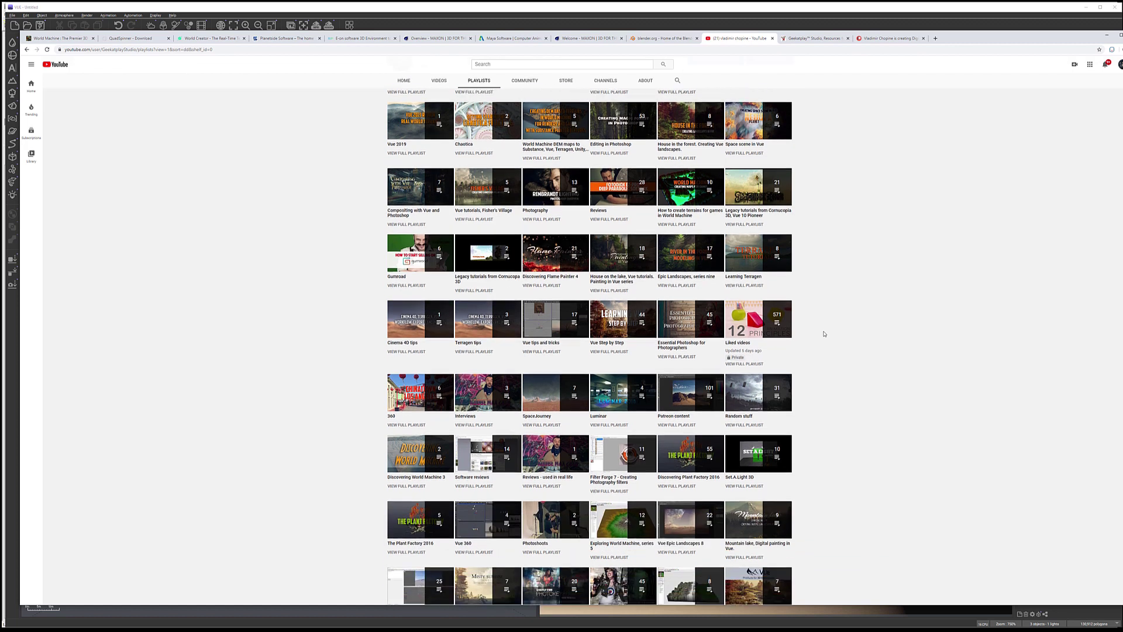
scroll(824, 334, up, 5)
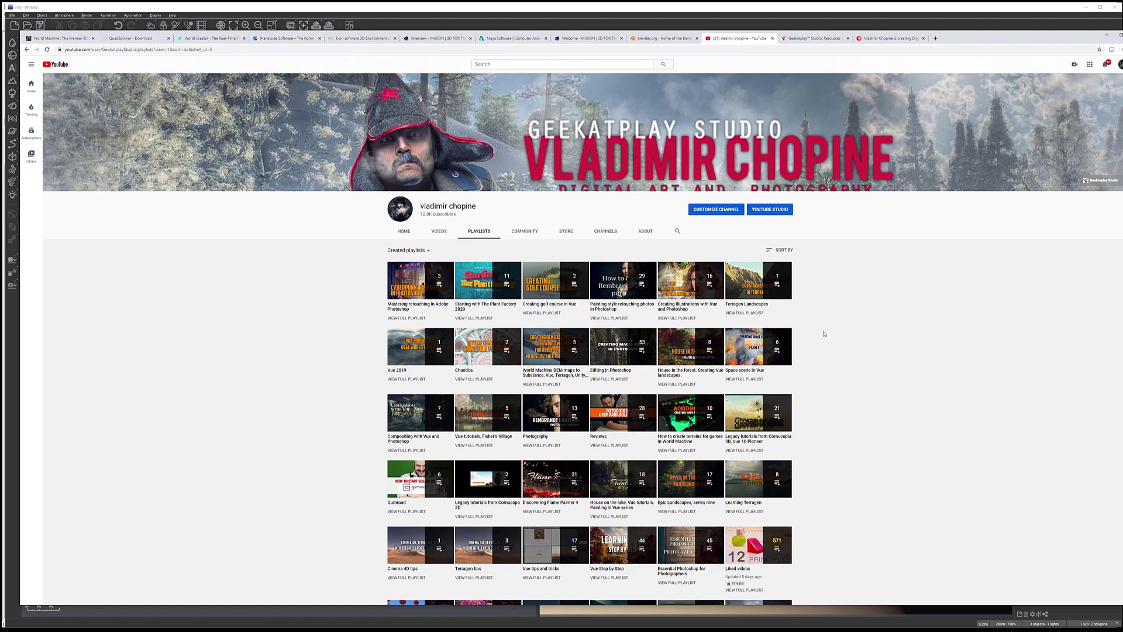
On the Geekatplay Studio site, go to Tutorials > Vue and bring up the Mountain lake tutorial page
click(797, 39)
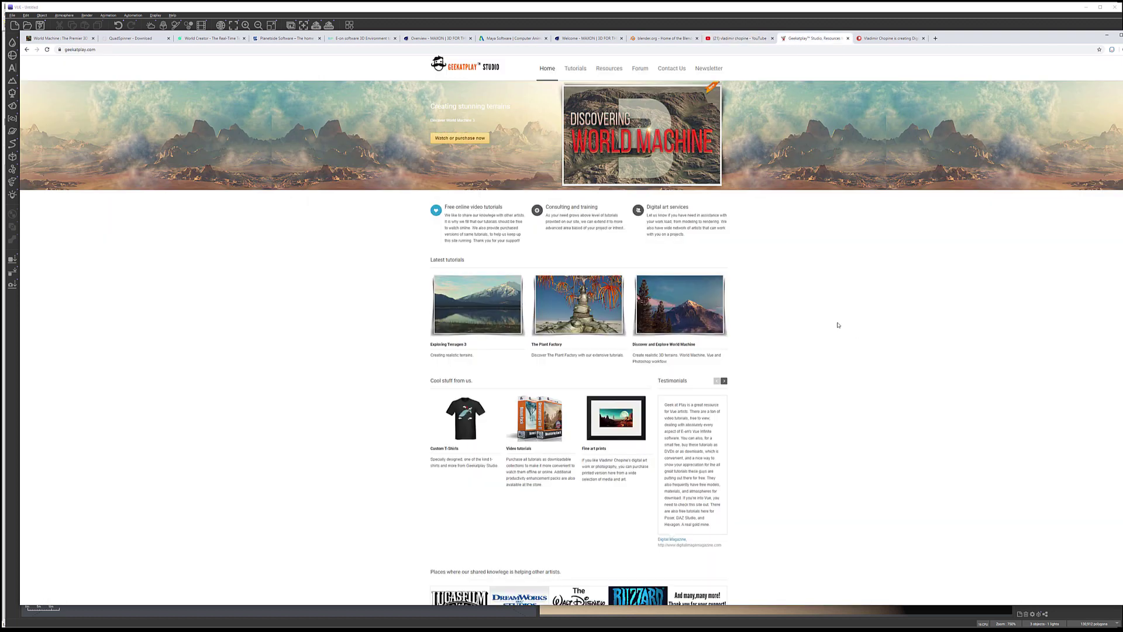
mouse_move(564, 66)
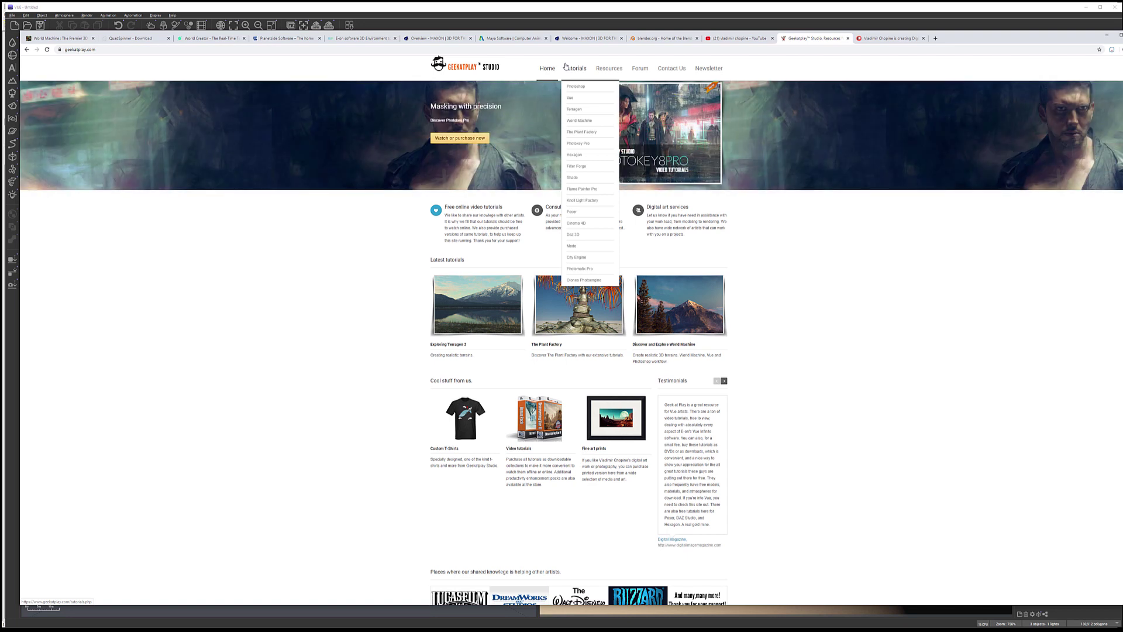
click(570, 99)
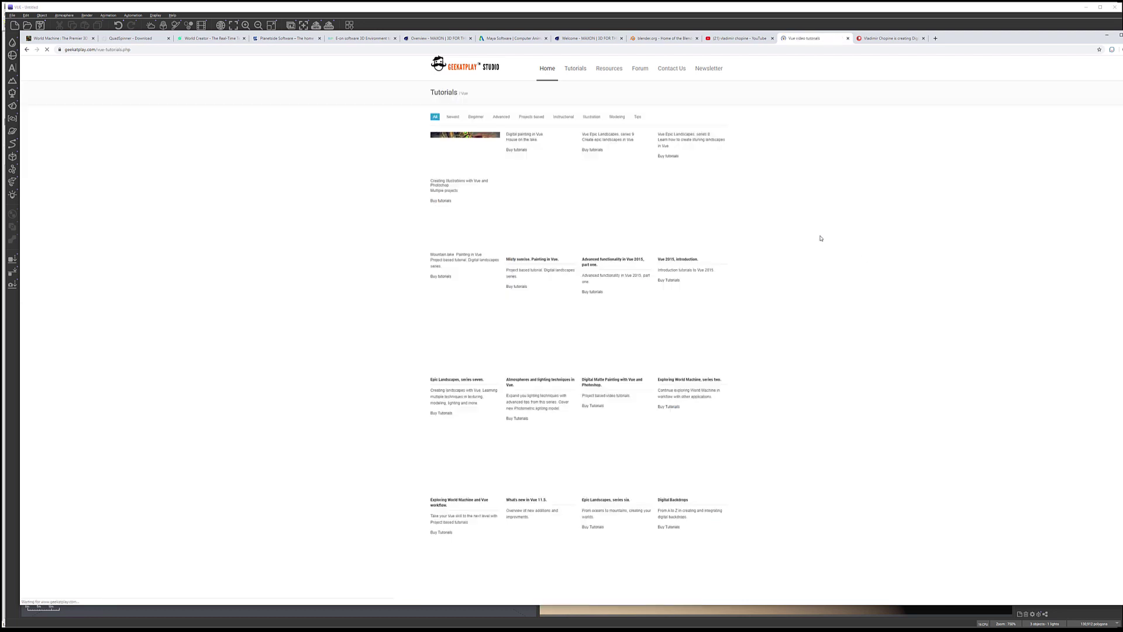
scroll(765, 202, down, 5)
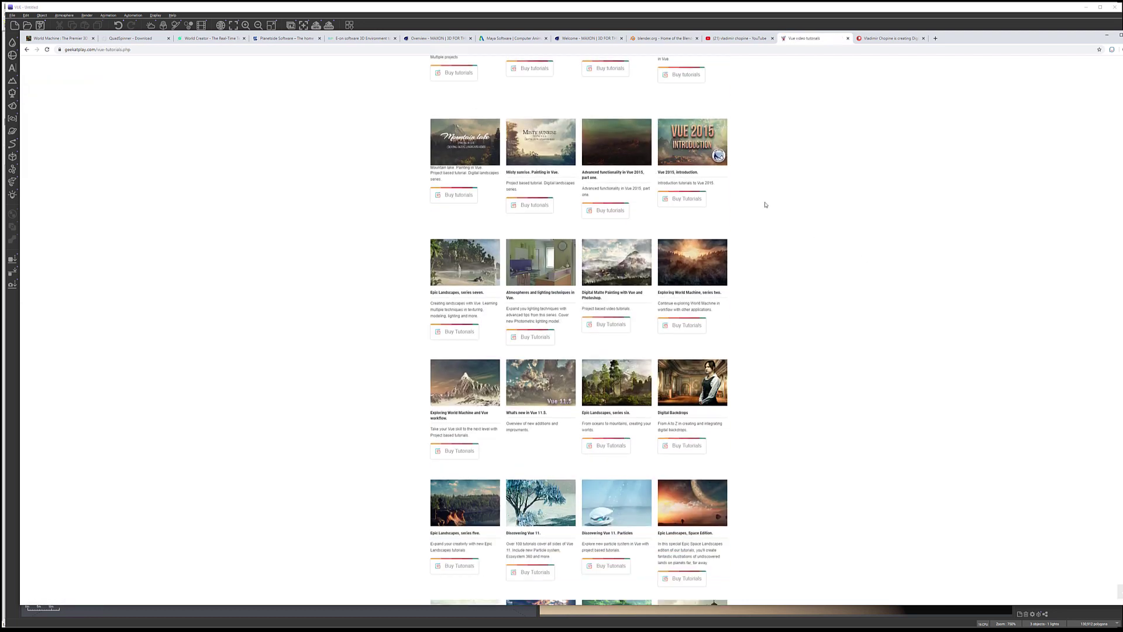
scroll(687, 170, up, 5)
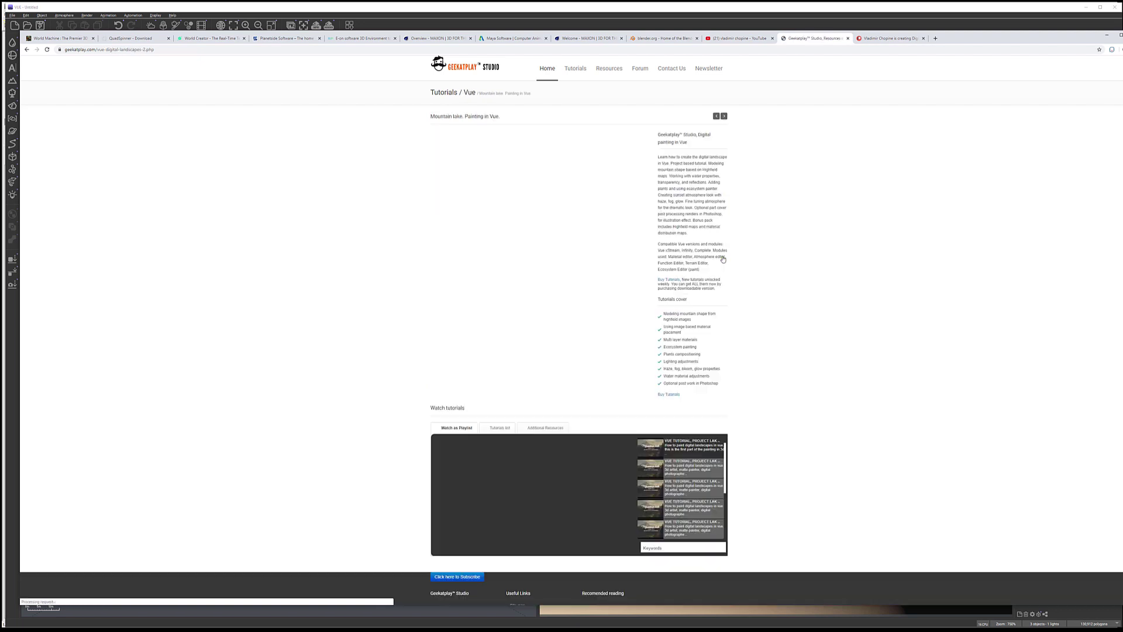
scroll(528, 456, down, 2)
scroll(842, 366, up, 2)
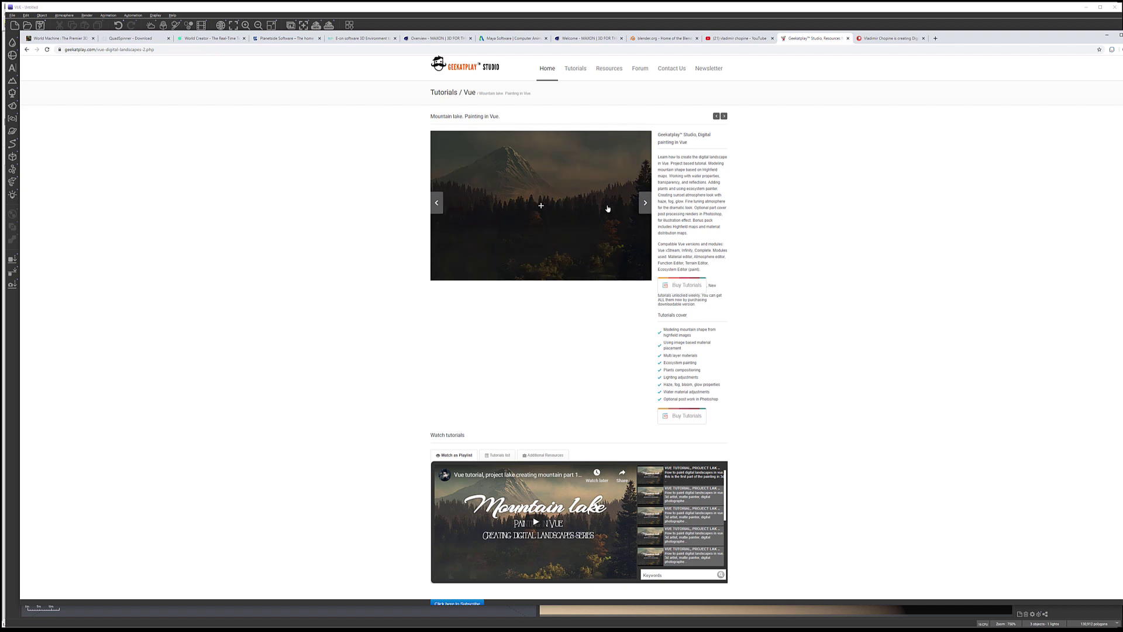
Advance the tutorial's preview image slideshow five times
click(647, 202)
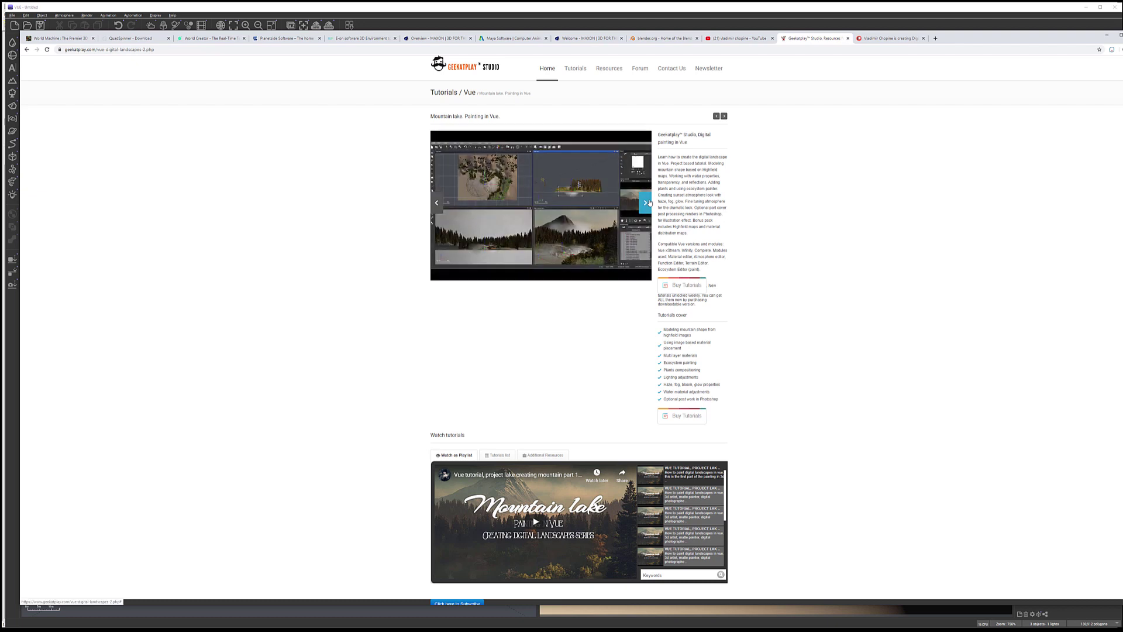
click(646, 202)
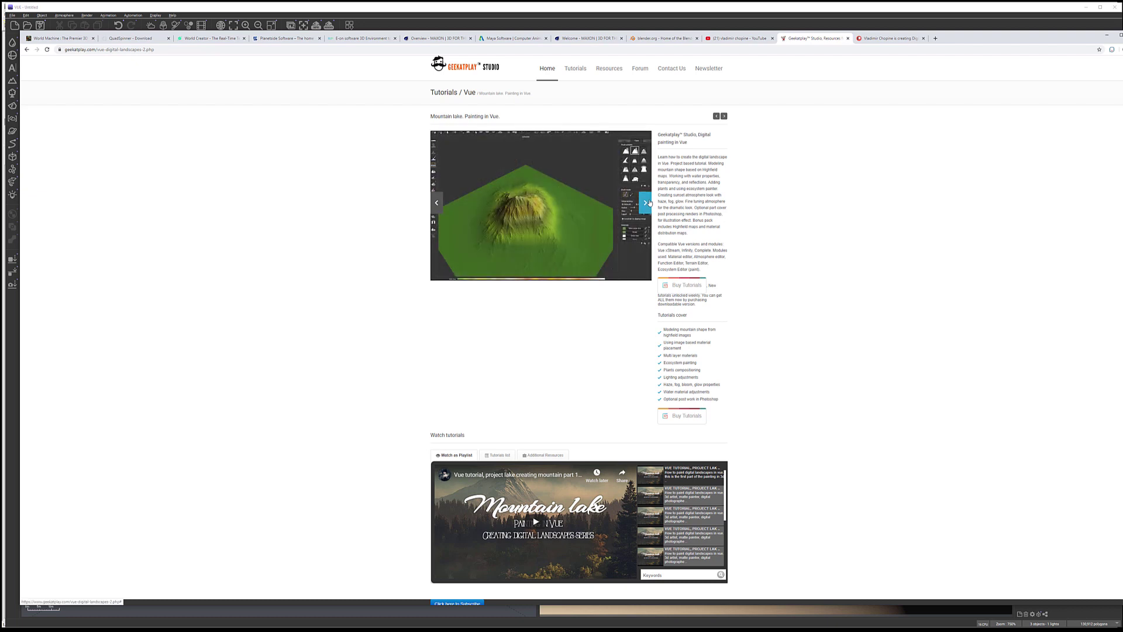
click(647, 202)
click(647, 202)
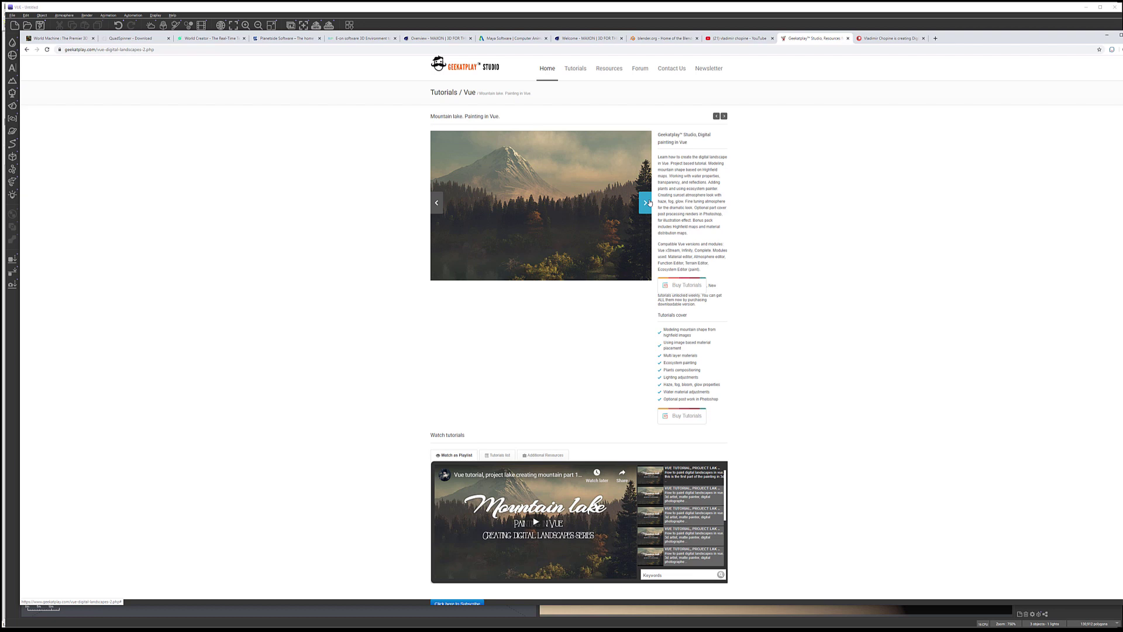
click(648, 202)
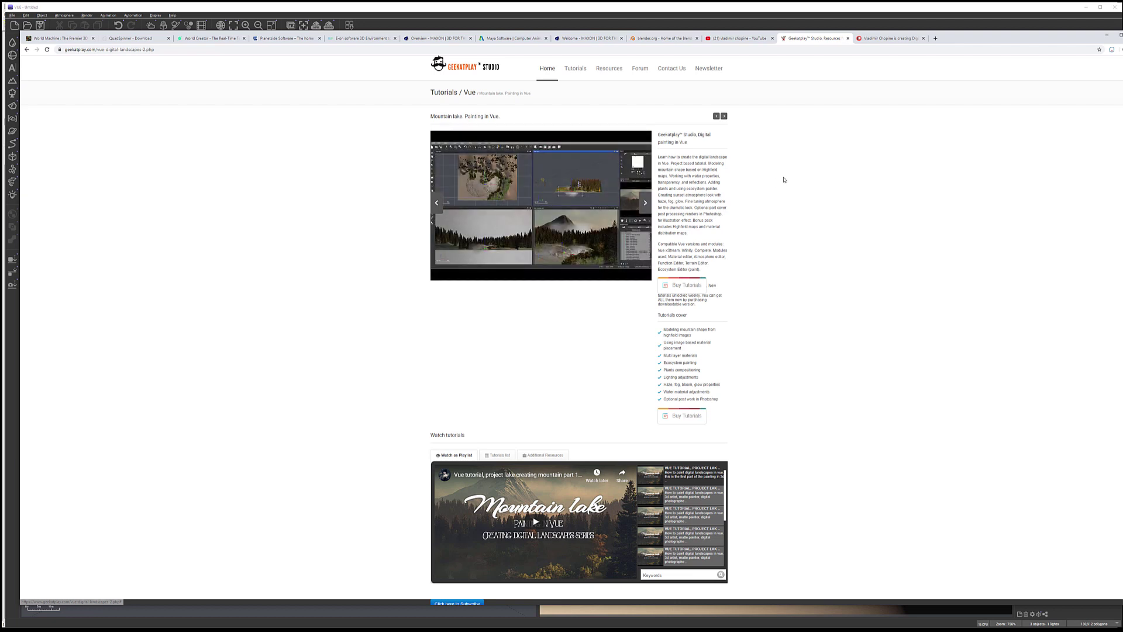
Show the creator's Patreon page with recent posts like 'Mountain in the cloud, modeling in Vue'
click(882, 39)
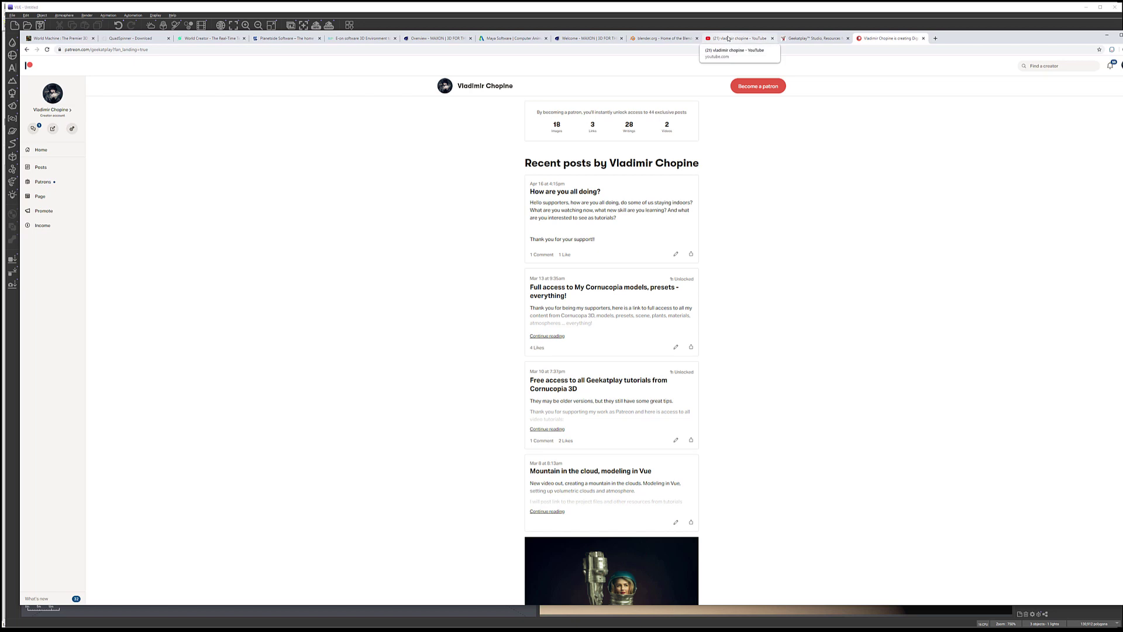
Bring YouTube back in front on the channel's created playlists grid and scroll down
click(728, 39)
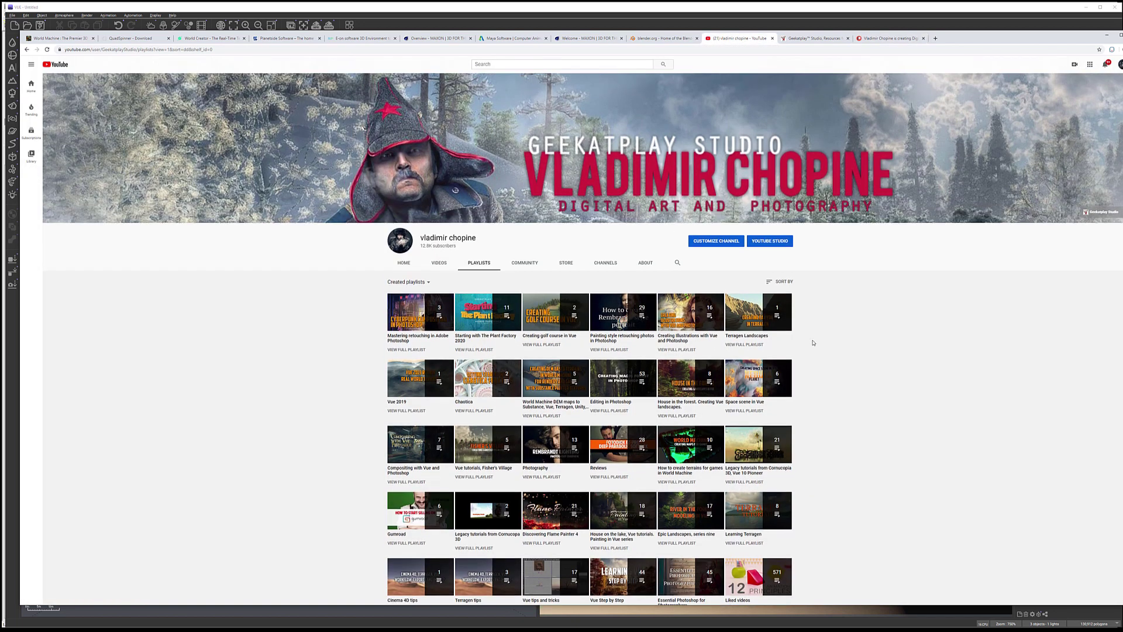
scroll(755, 315, down, 1)
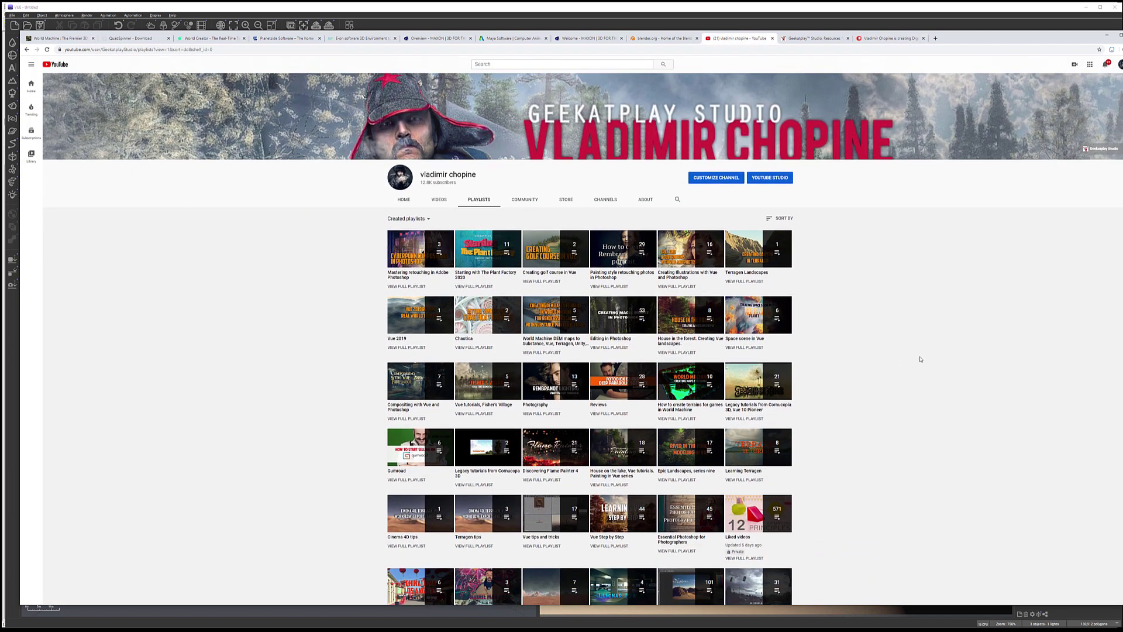